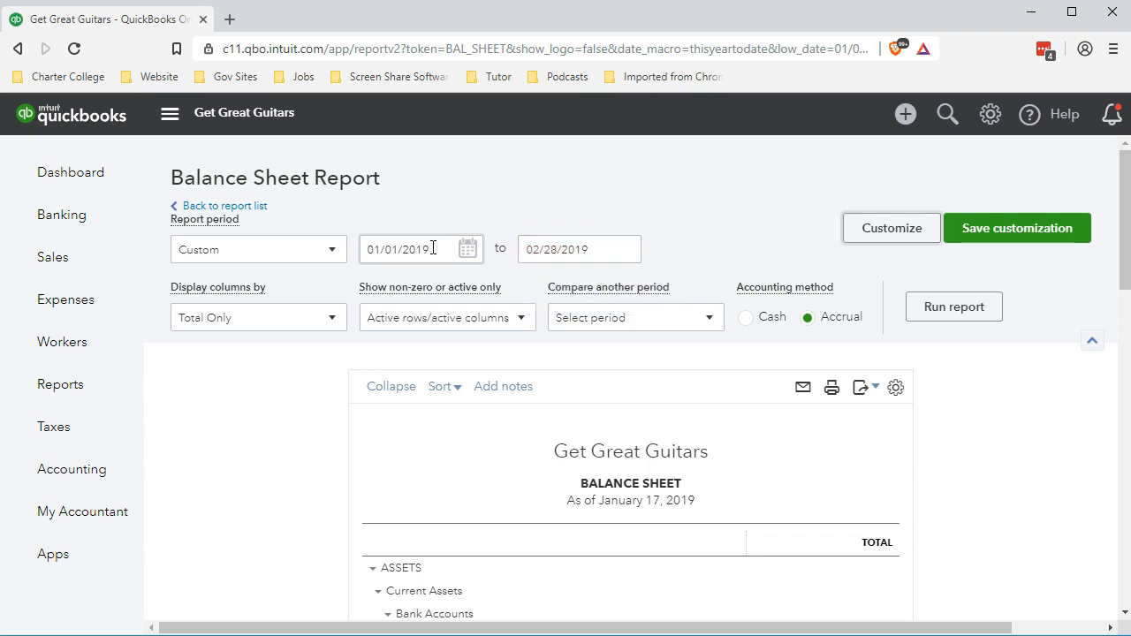
Step: Run the balance sheet report for 01/01/2019 to 02/28/2019 and review the Furniture & Fixtures amounts under Fixed Assets
click(954, 308)
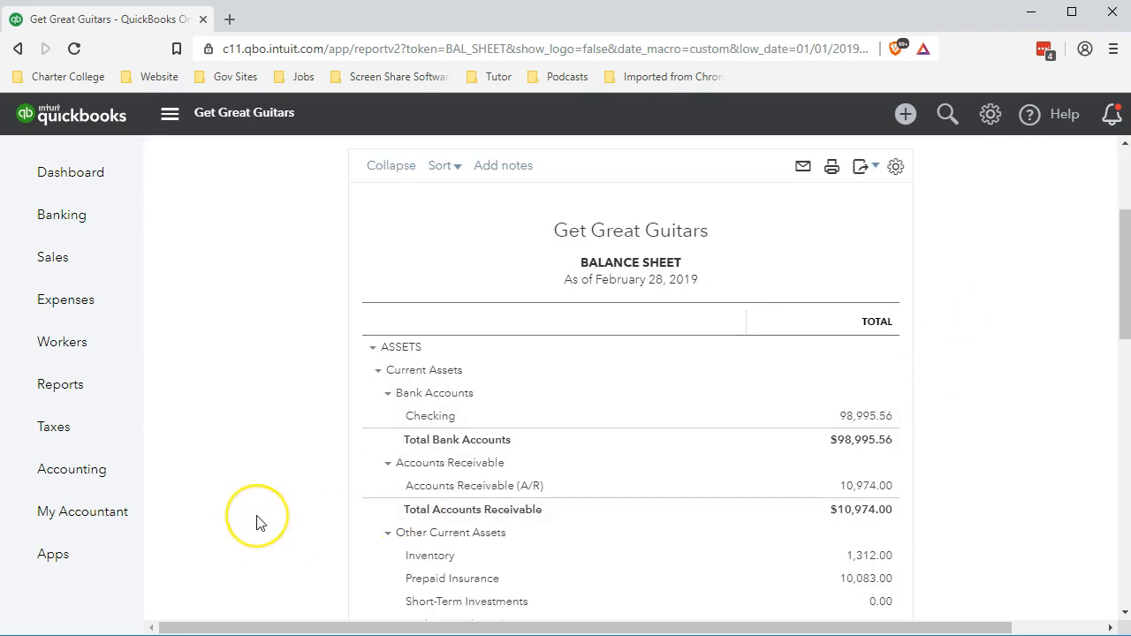
scroll(255, 531, down, 2)
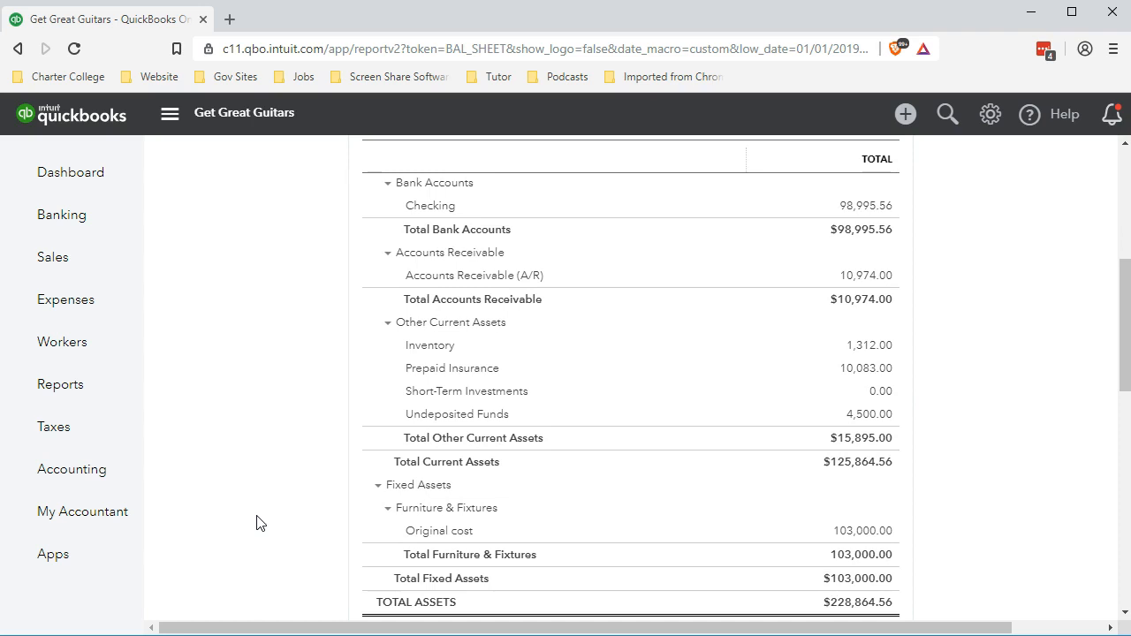
scroll(257, 523, down, 1)
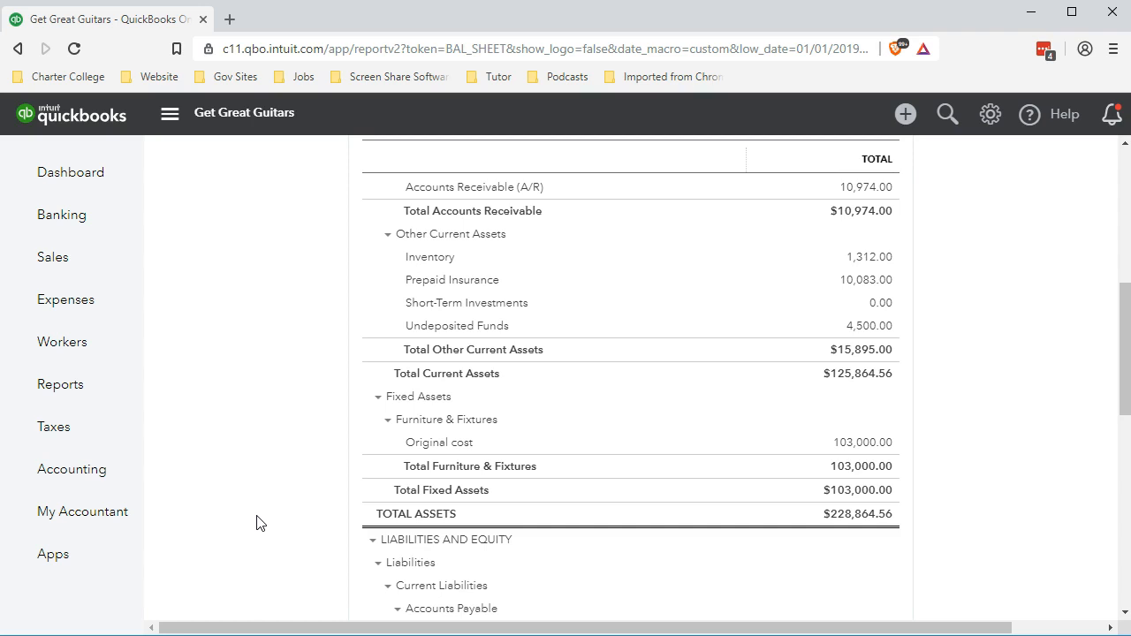
scroll(256, 523, down, 1)
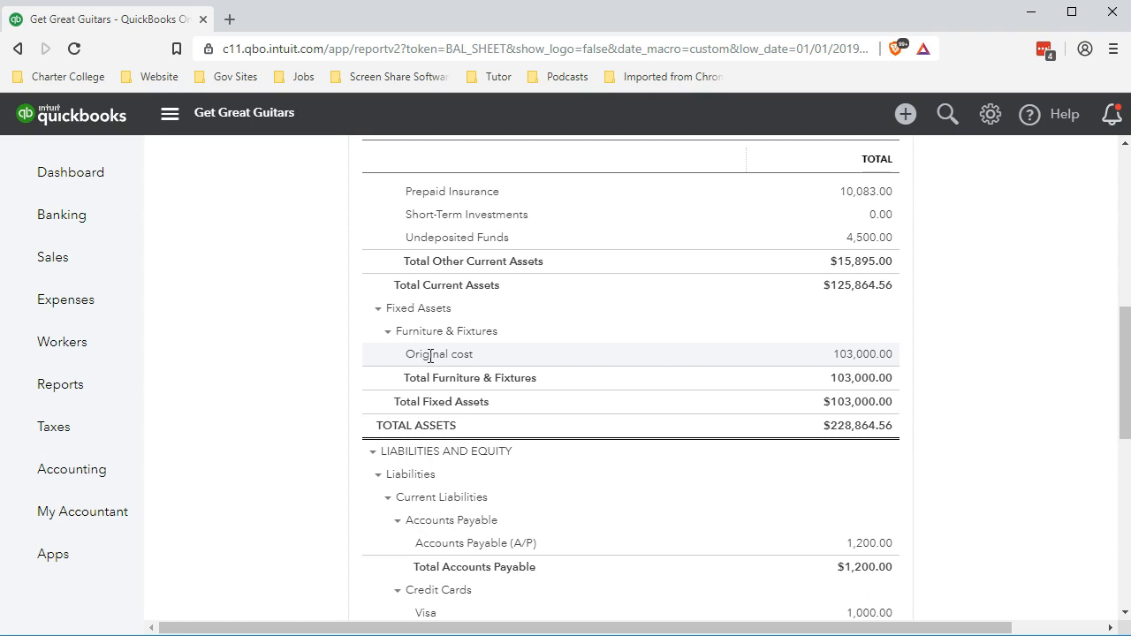
click(815, 365)
click(866, 358)
click(858, 383)
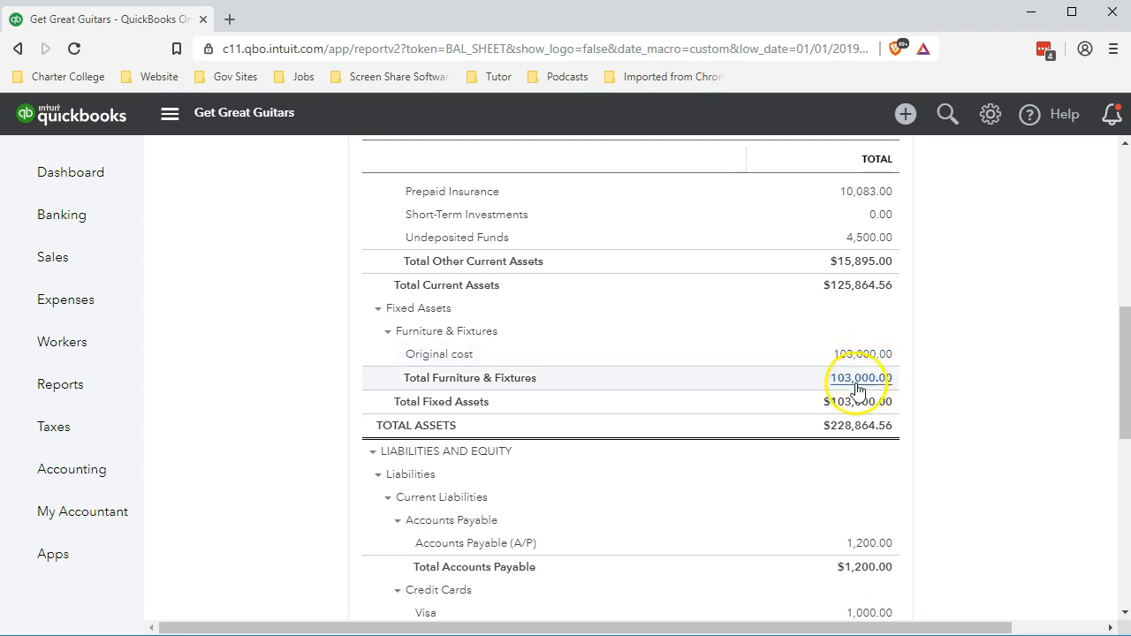
click(852, 400)
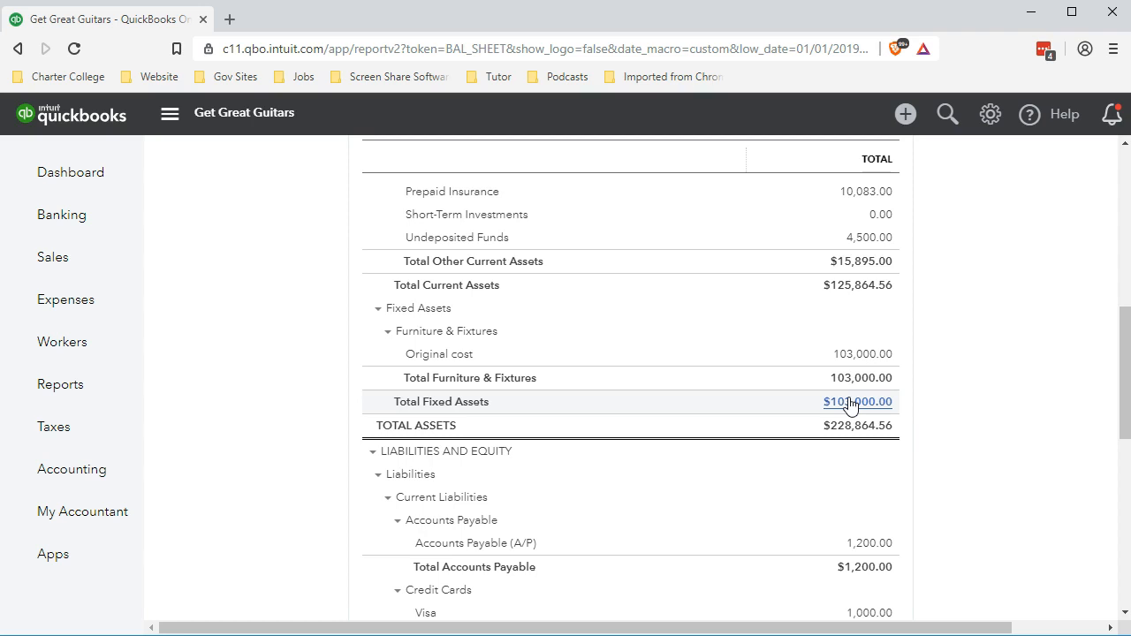
click(850, 403)
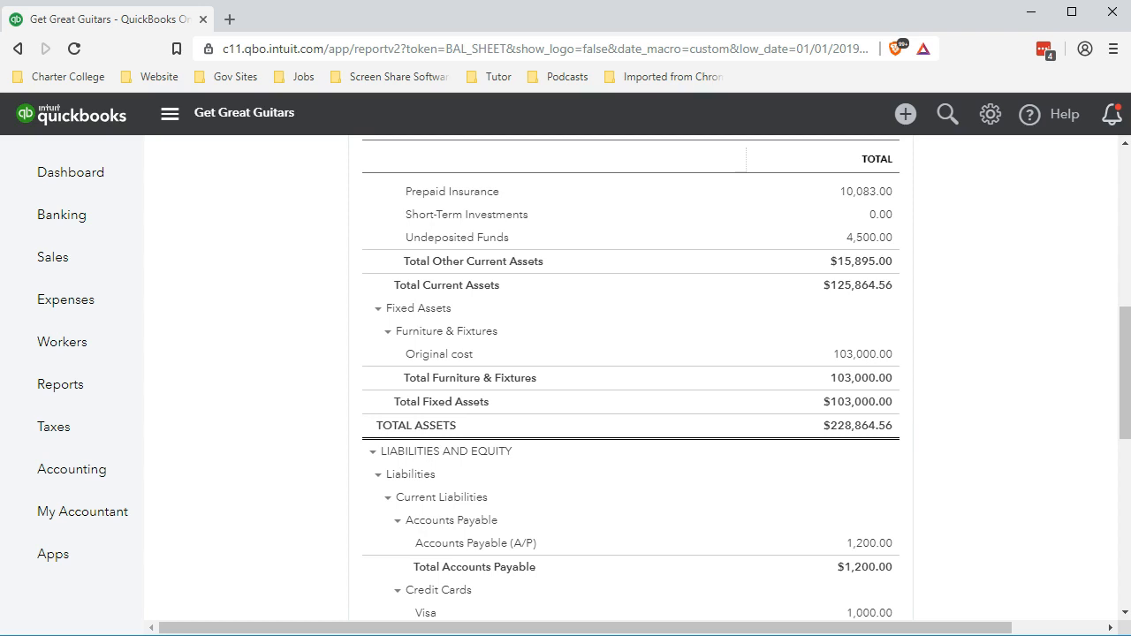
Step: Switch to the Calculator, divide the 103,000 furniture cost by 10 and the result by 12, and close the Calculator
key(alt+Tab)
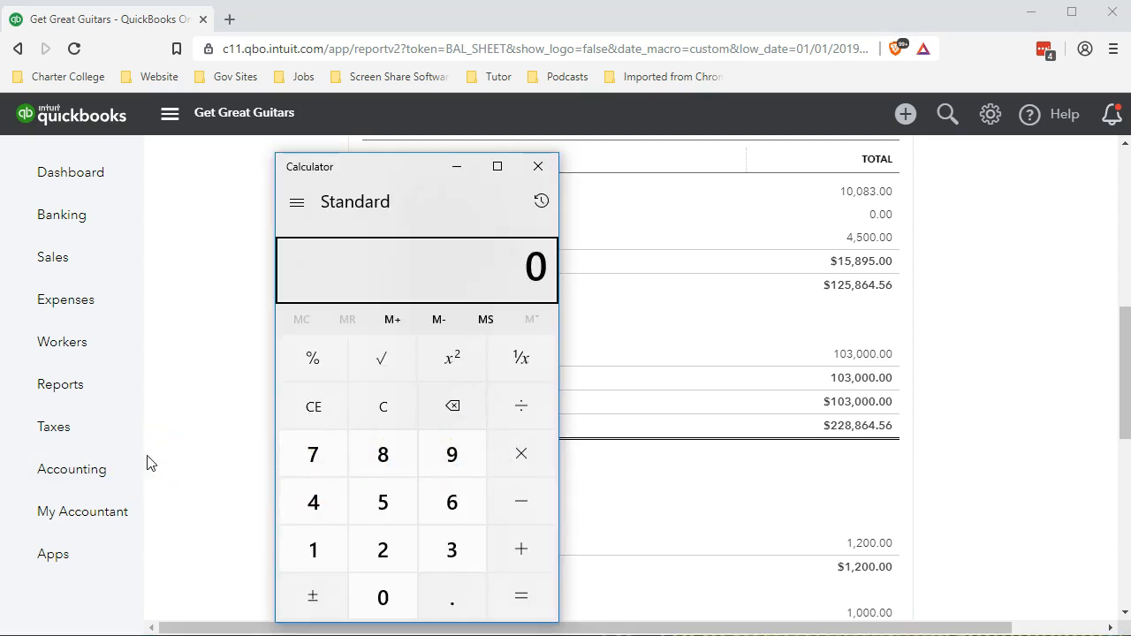
text(1030000)
key(slash)
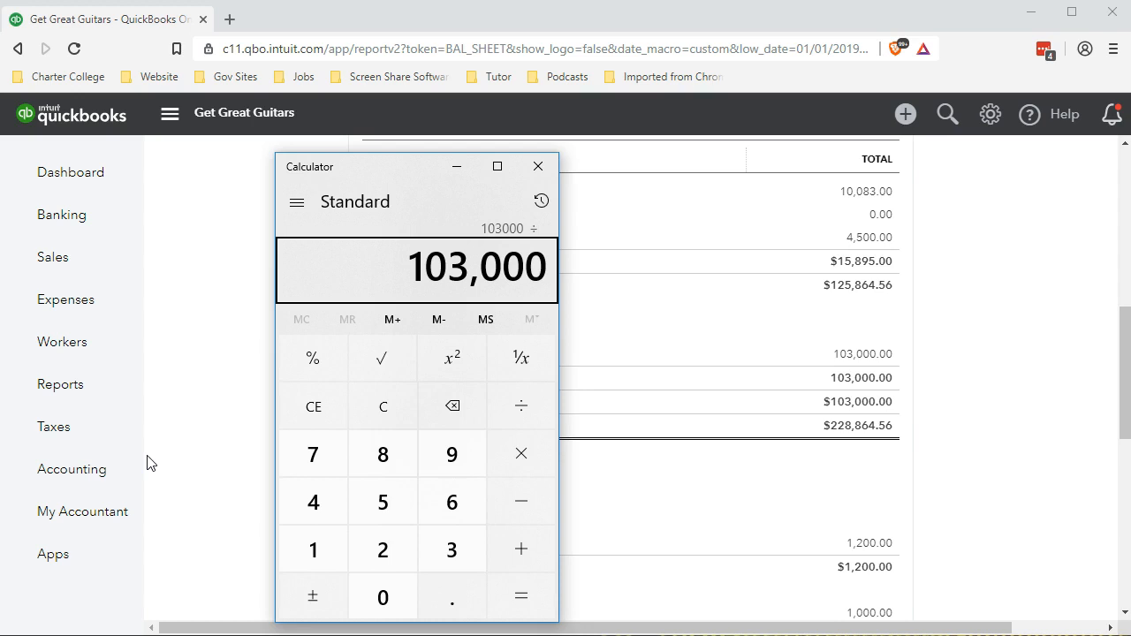
text(10300)
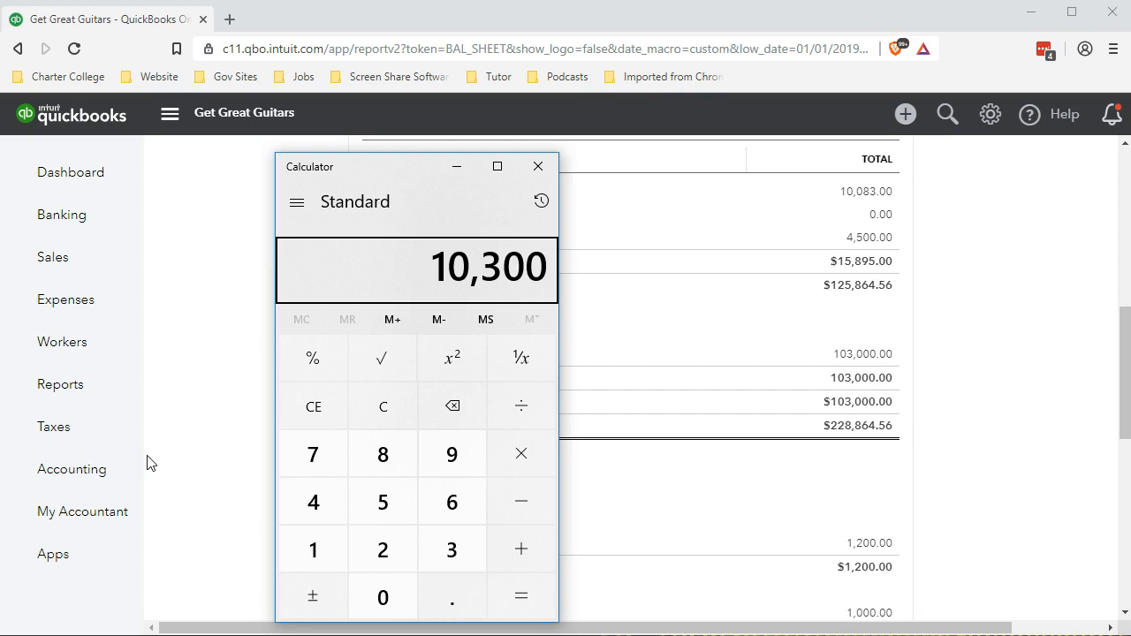
key(slash)
text(12)
key(Return)
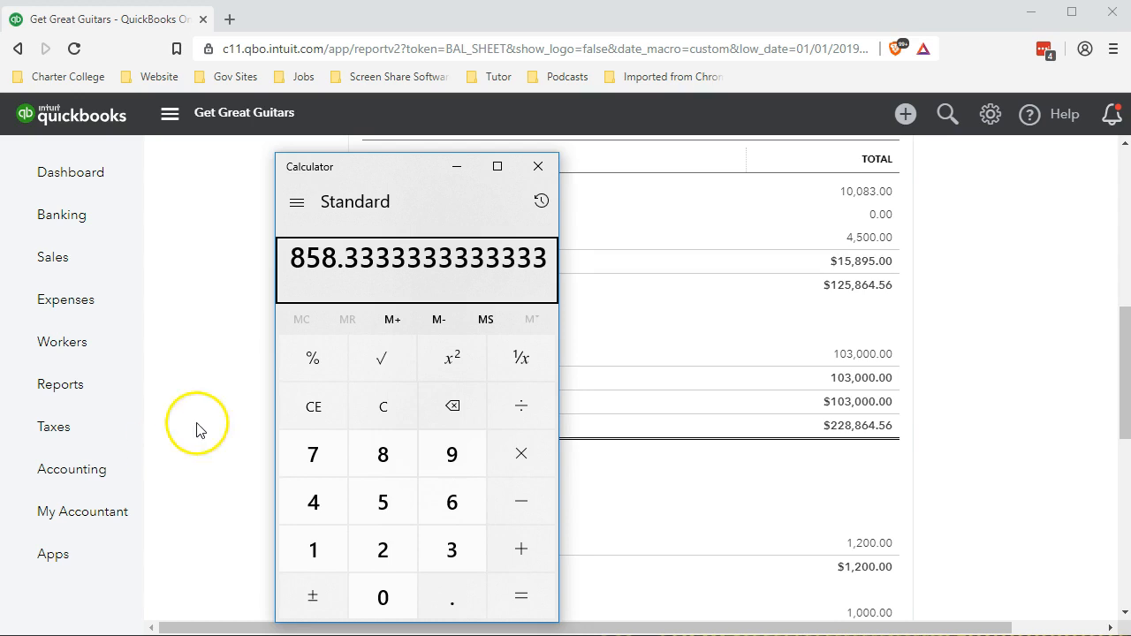
click(539, 166)
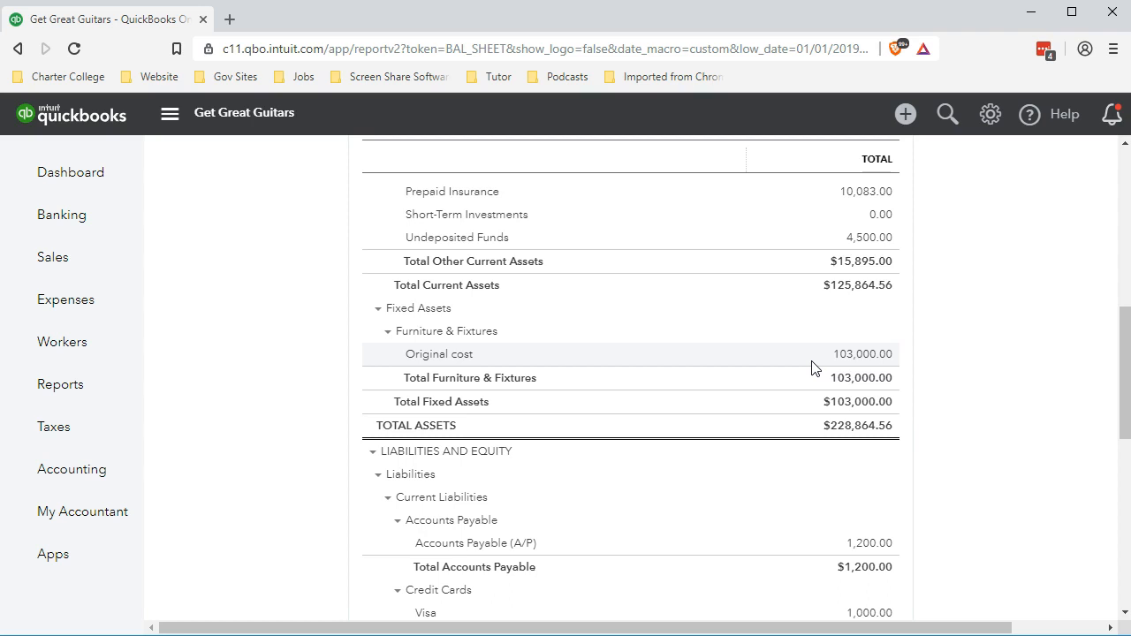
scroll(814, 368, down, 1)
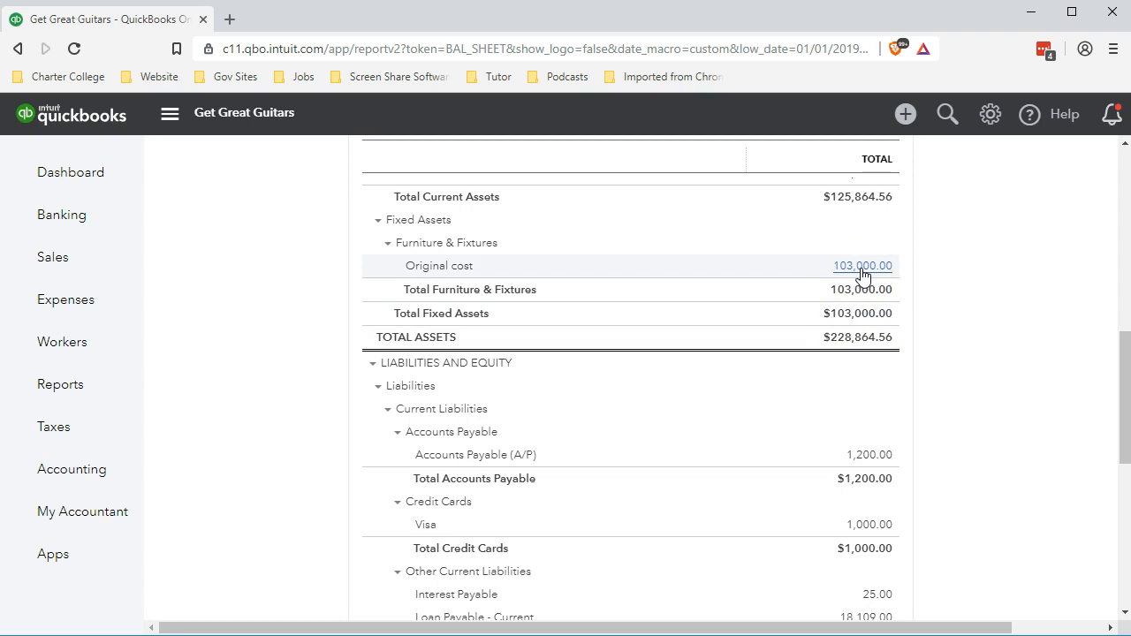
scroll(862, 275, up, 1)
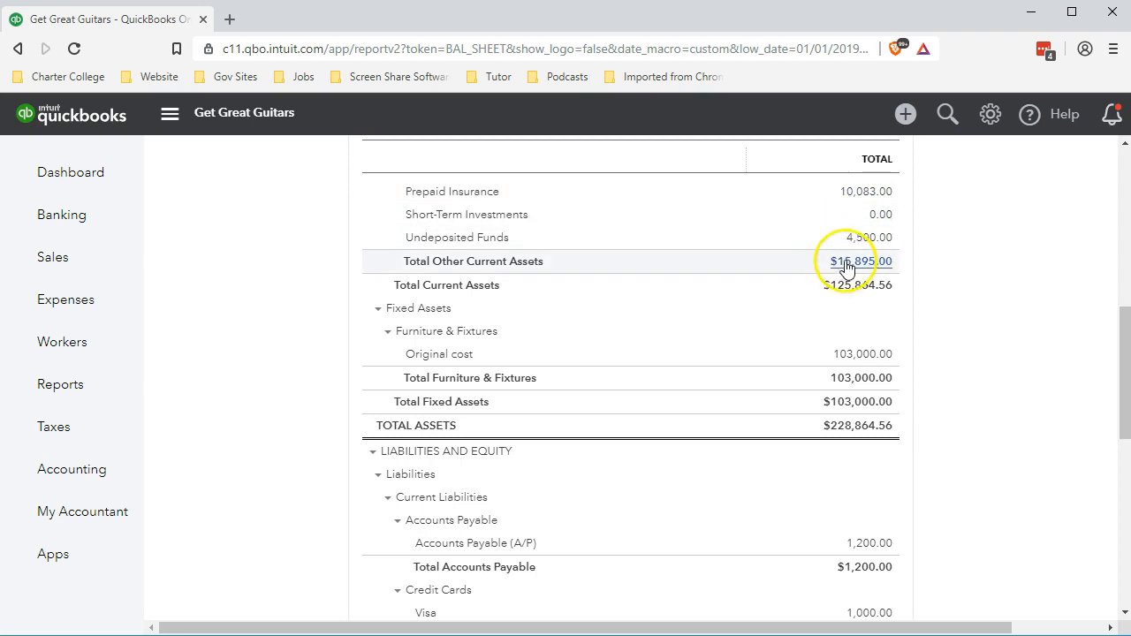
click(854, 377)
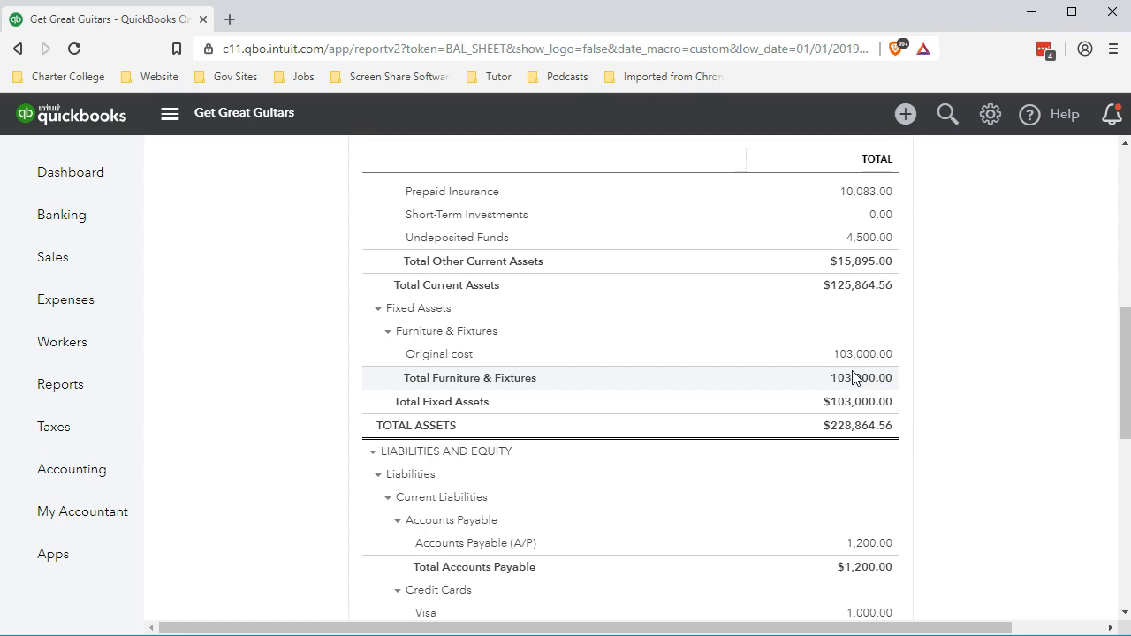
click(298, 283)
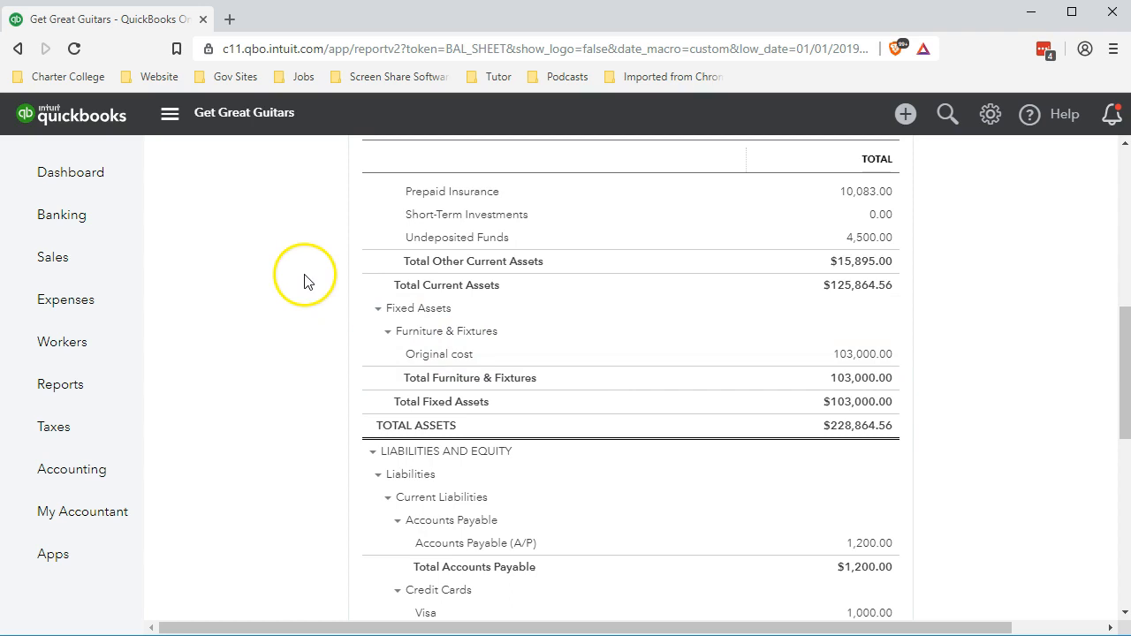
Step: Duplicate the Balance Sheet browser tab and open the Profit and Loss report in the copy
right_click(162, 19)
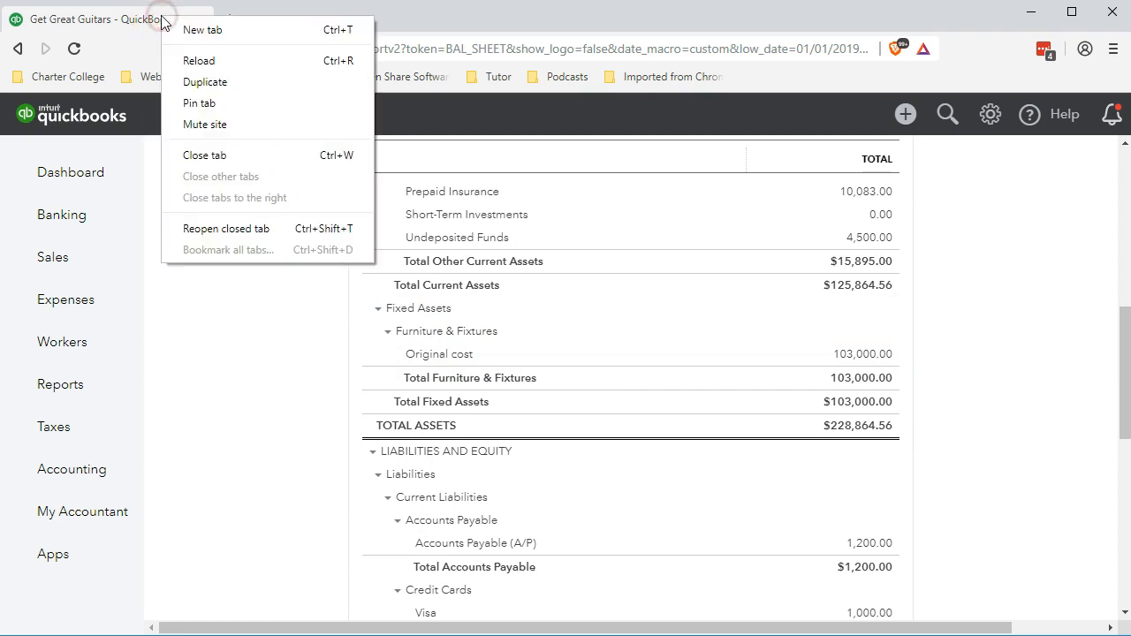
click(198, 81)
drag(139, 25, 303, 18)
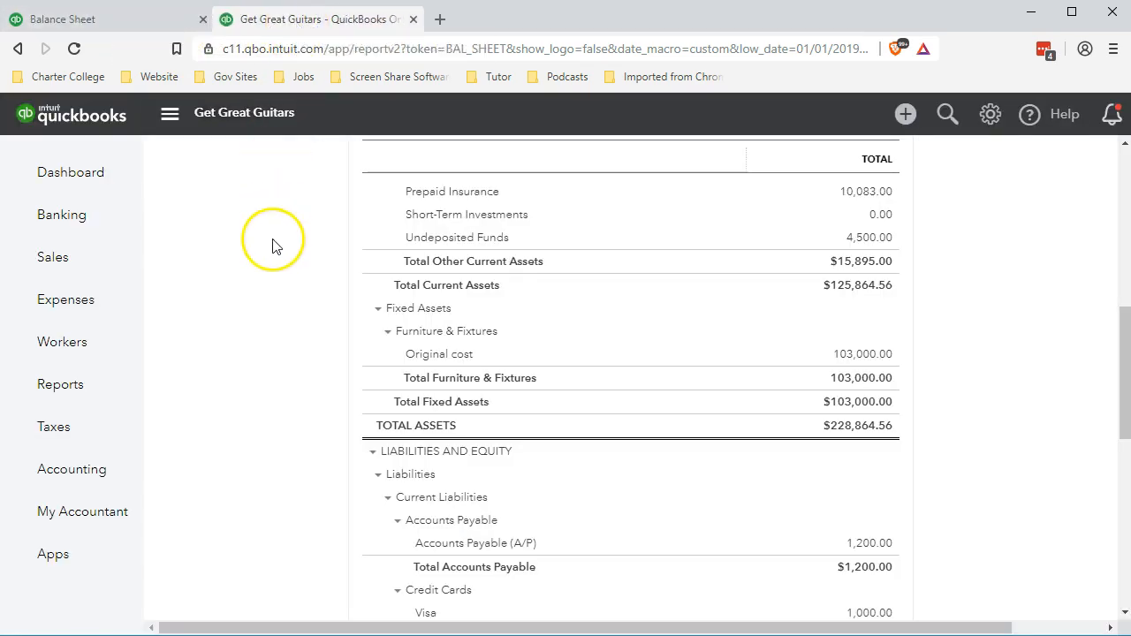
click(97, 389)
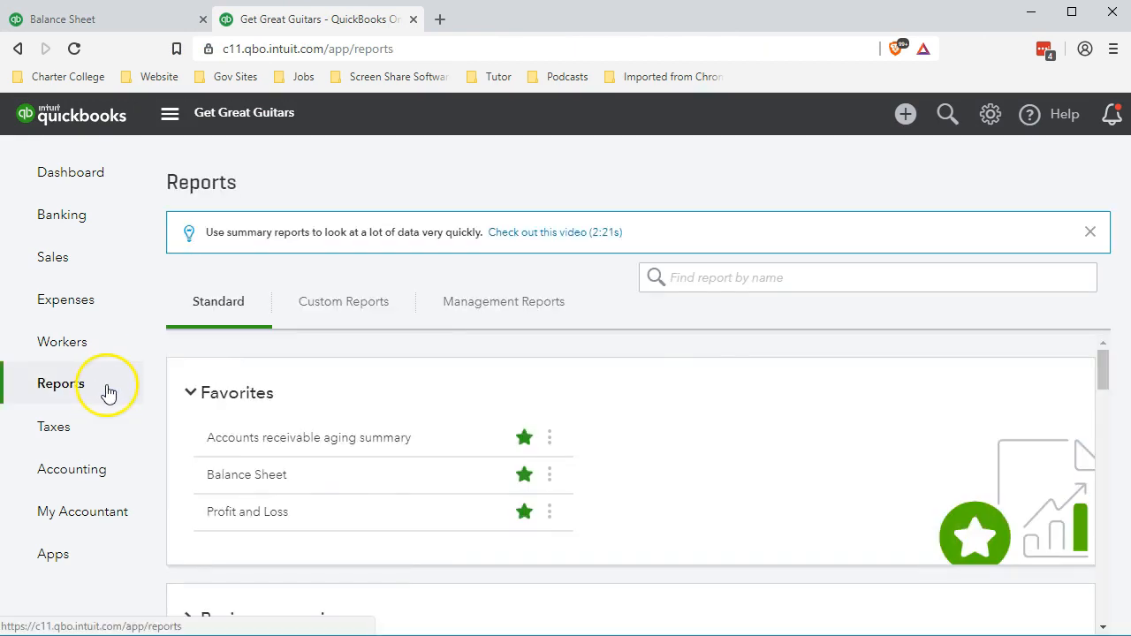
click(229, 521)
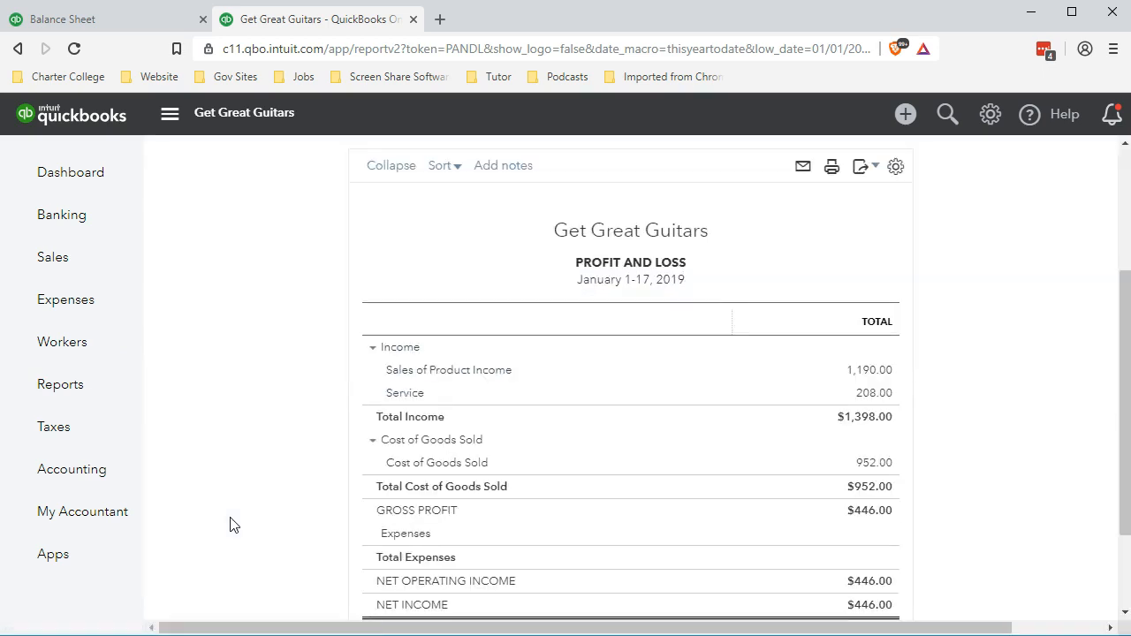
Step: Run the Profit and Loss report for 01/01/2019 to 02/28/2019 and review its expenses
click(441, 252)
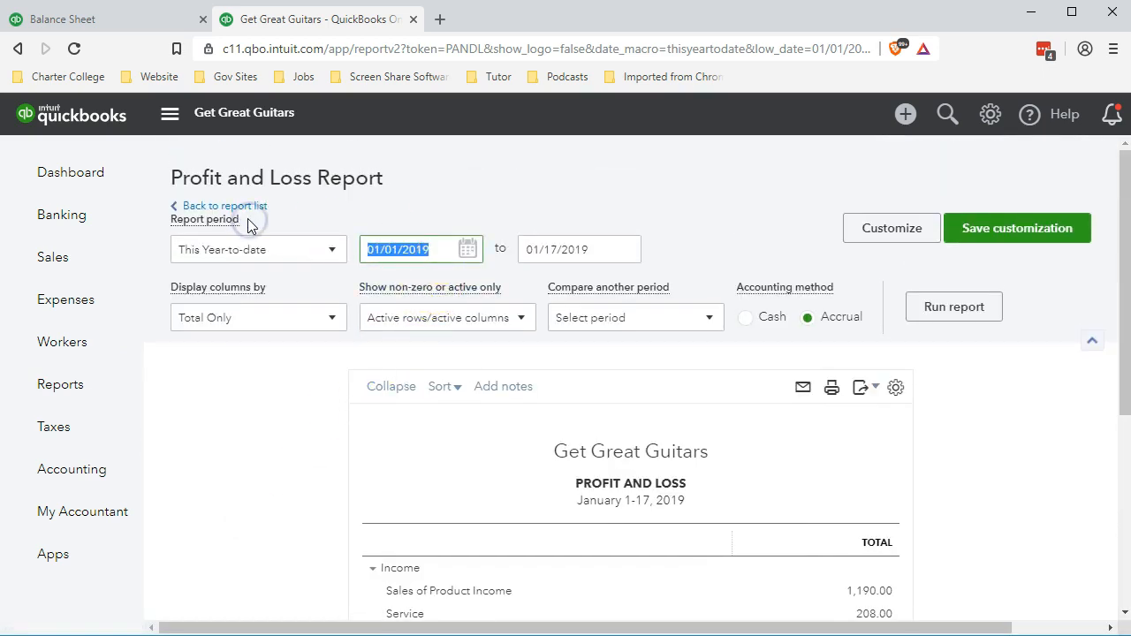
text(0101)
key(Tab)
text(022819)
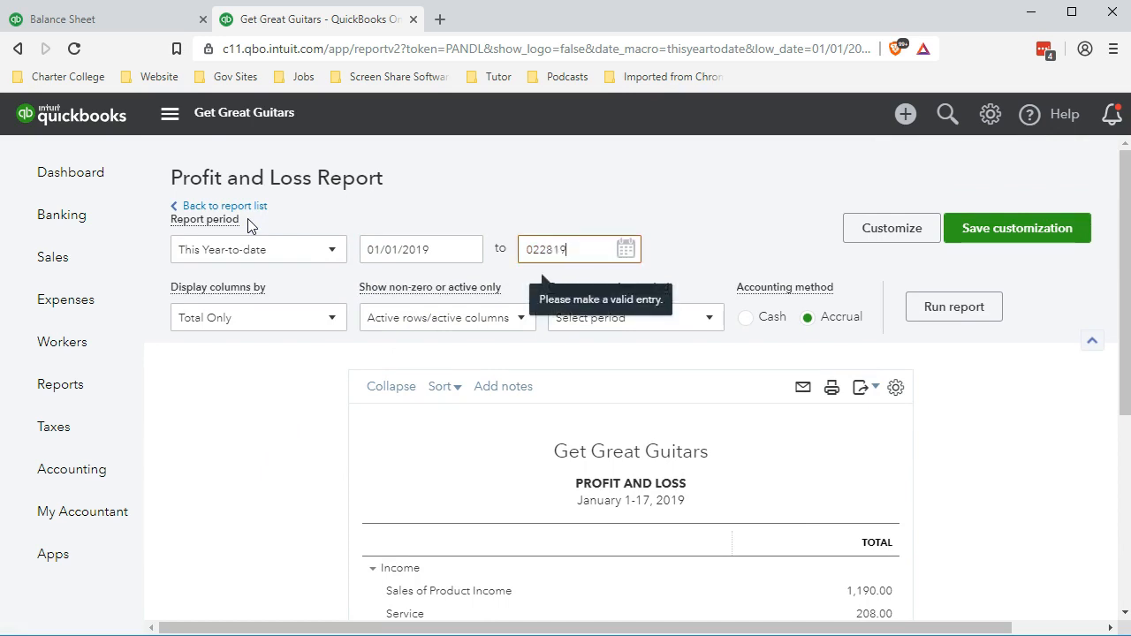
key(Tab)
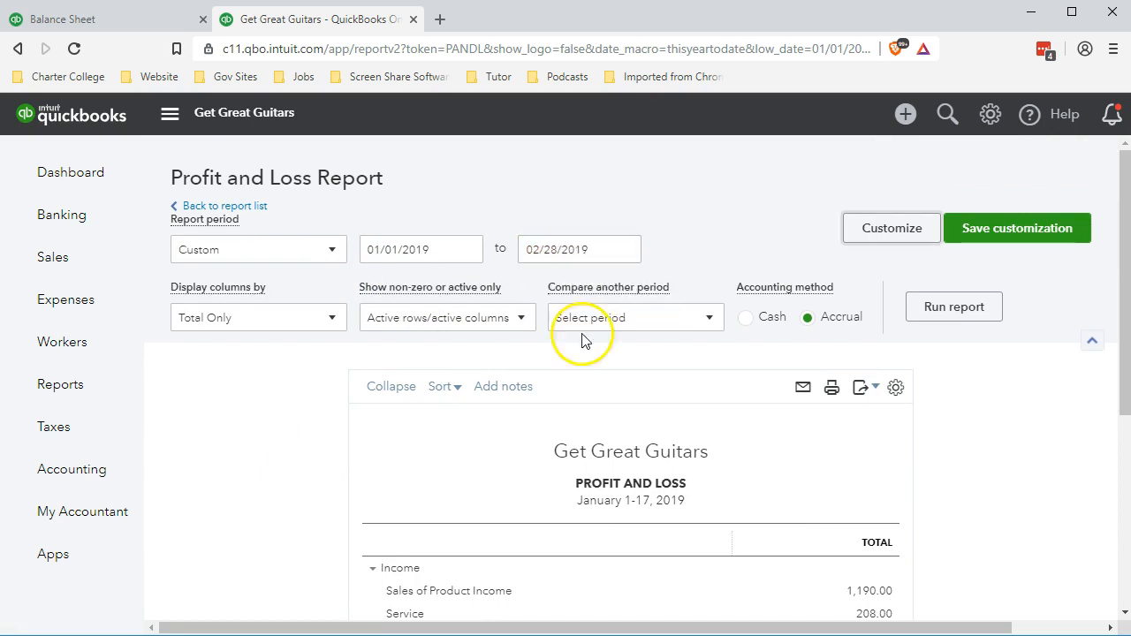
click(934, 319)
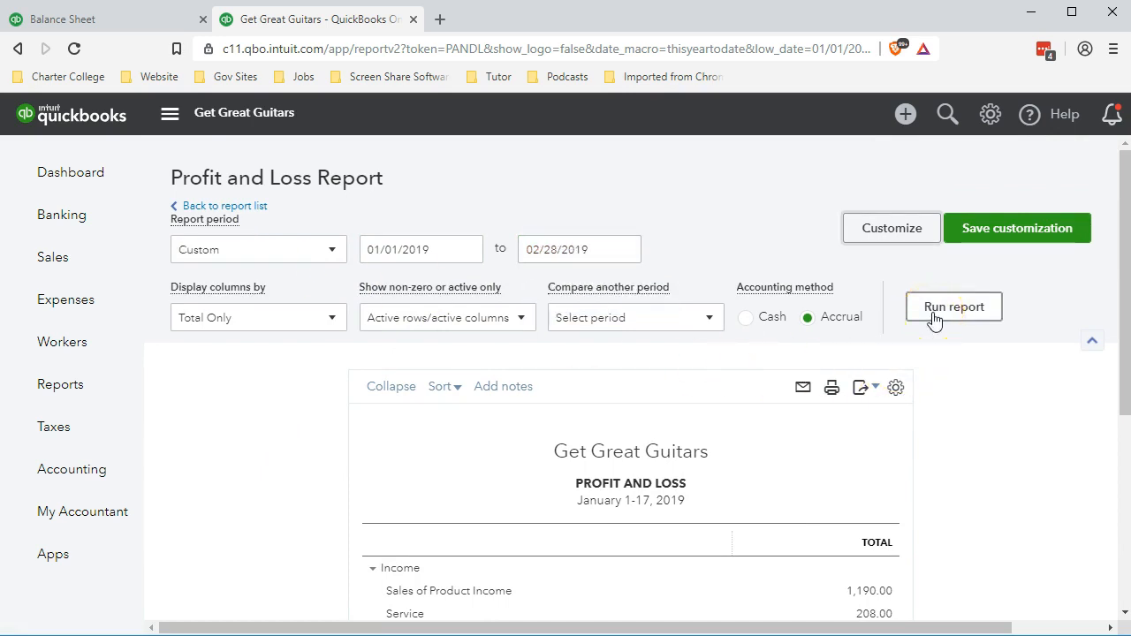
click(935, 320)
scroll(934, 318, down, 2)
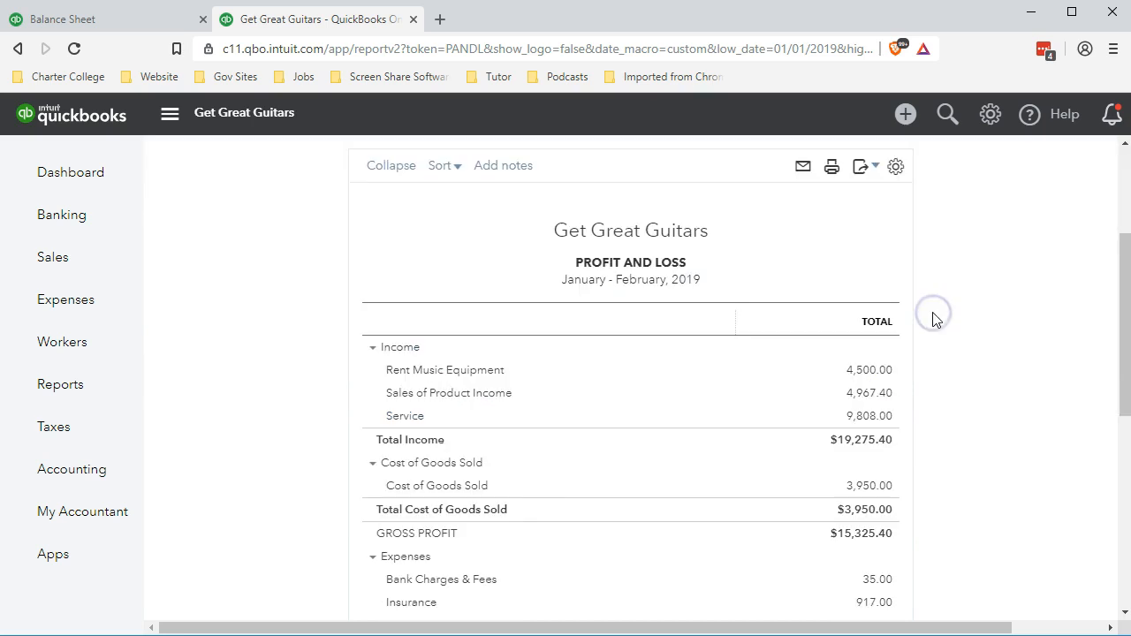
scroll(983, 398, down, 3)
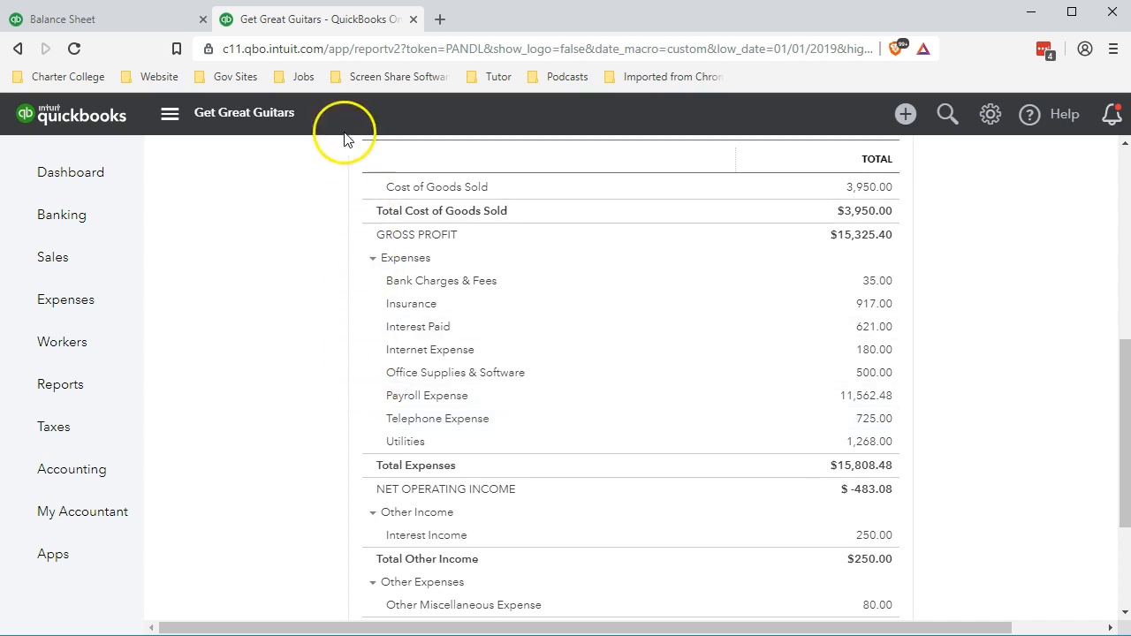
Step: Duplicate the Profit and Loss browser tab and open the Chart of Accounts in the copy
click(327, 22)
right_click(327, 22)
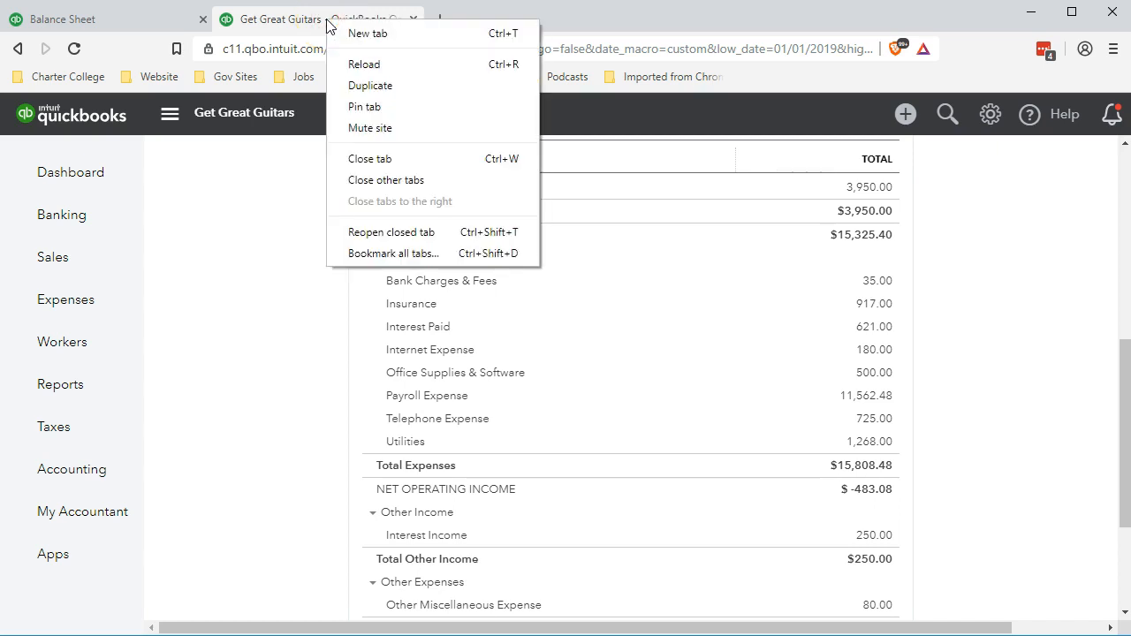
click(356, 86)
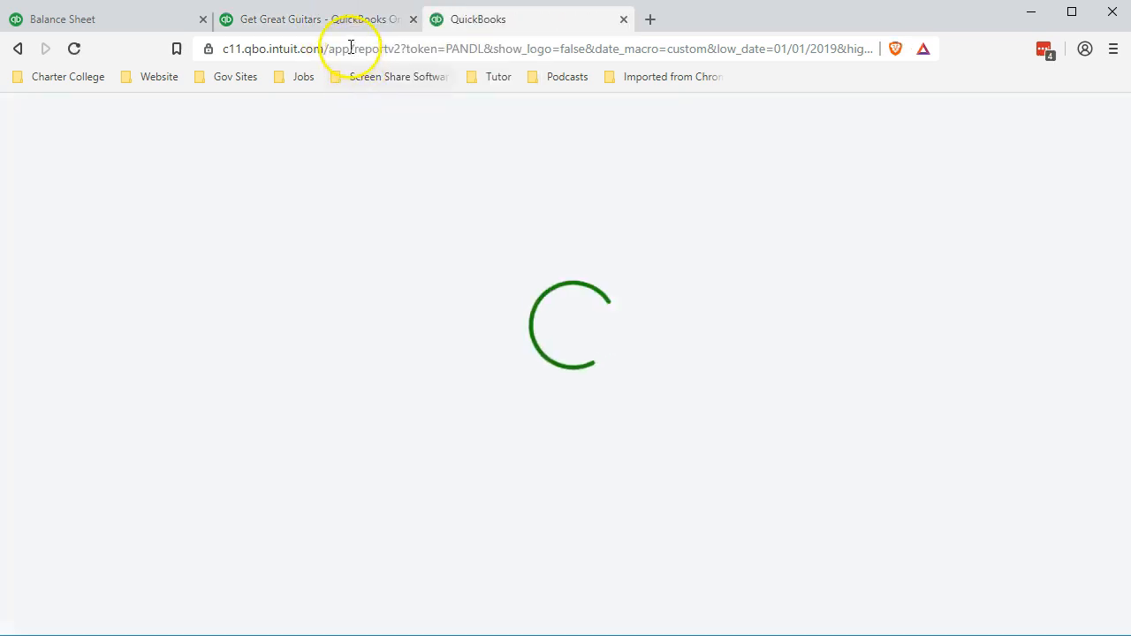
click(313, 22)
drag(314, 22, 497, 14)
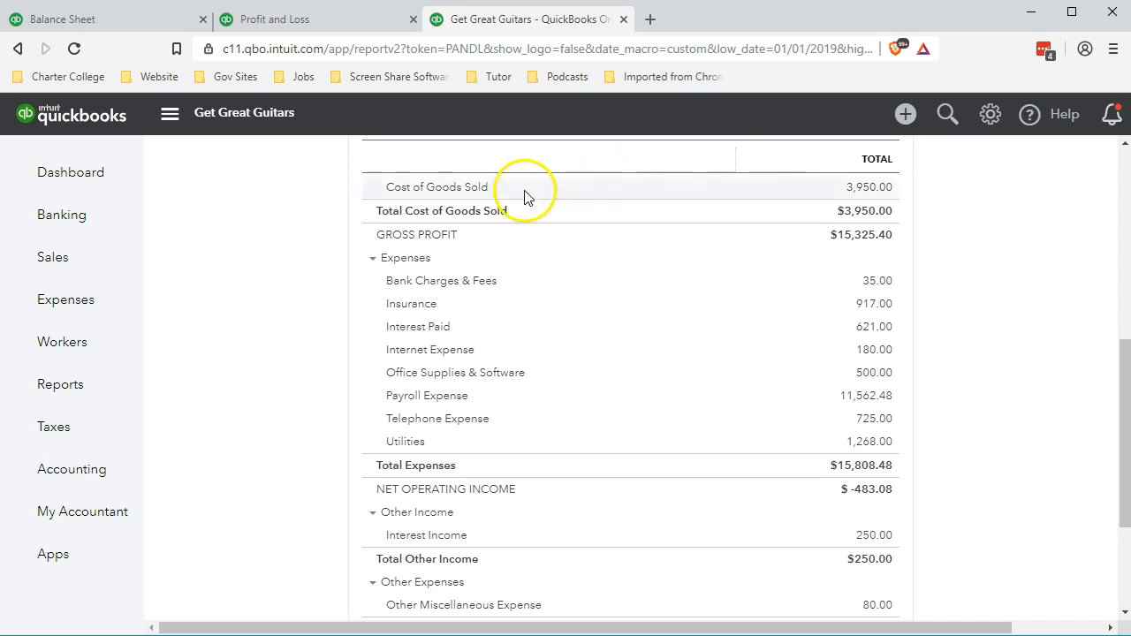
click(95, 477)
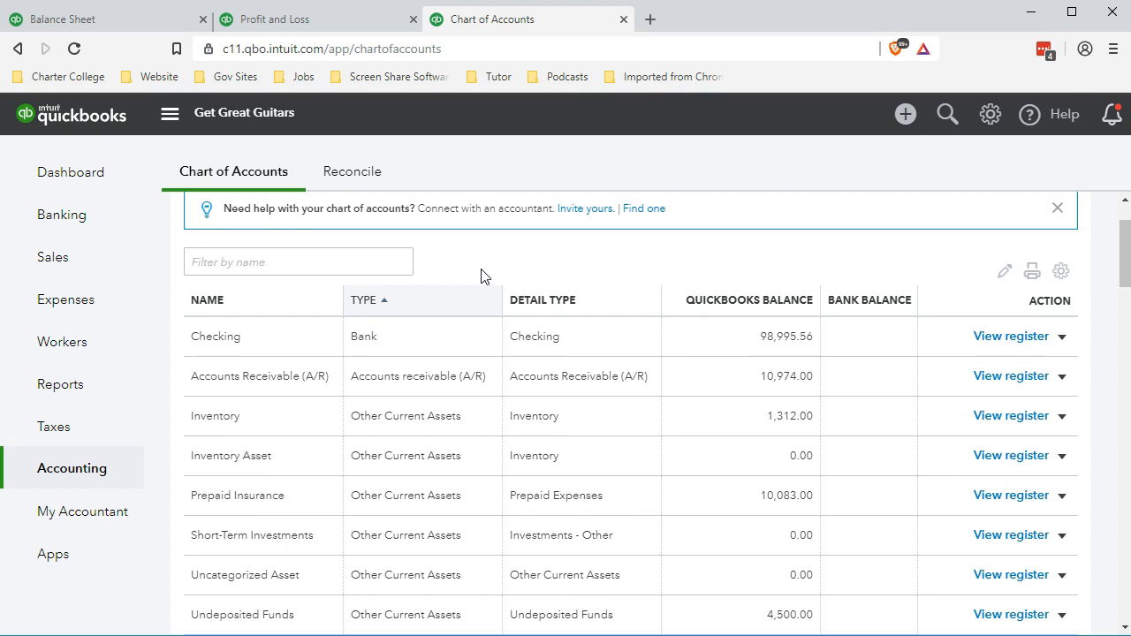
Step: Open the register of the Depreciation sub-account under Furniture & Fixtures from the Chart of Accounts
click(667, 356)
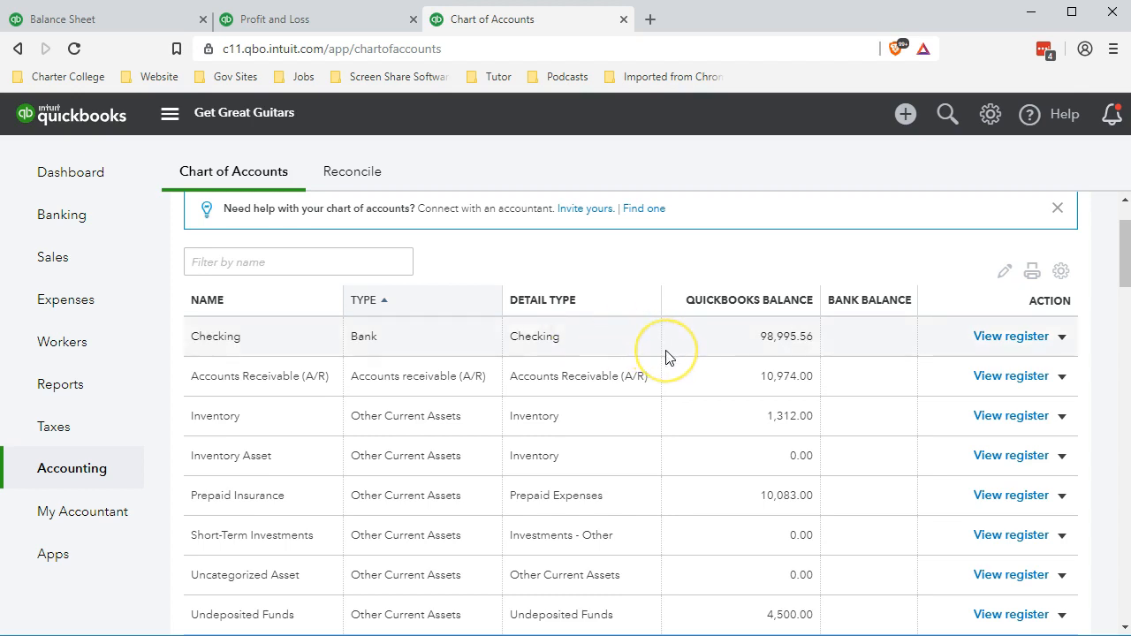
scroll(667, 357, down, 2)
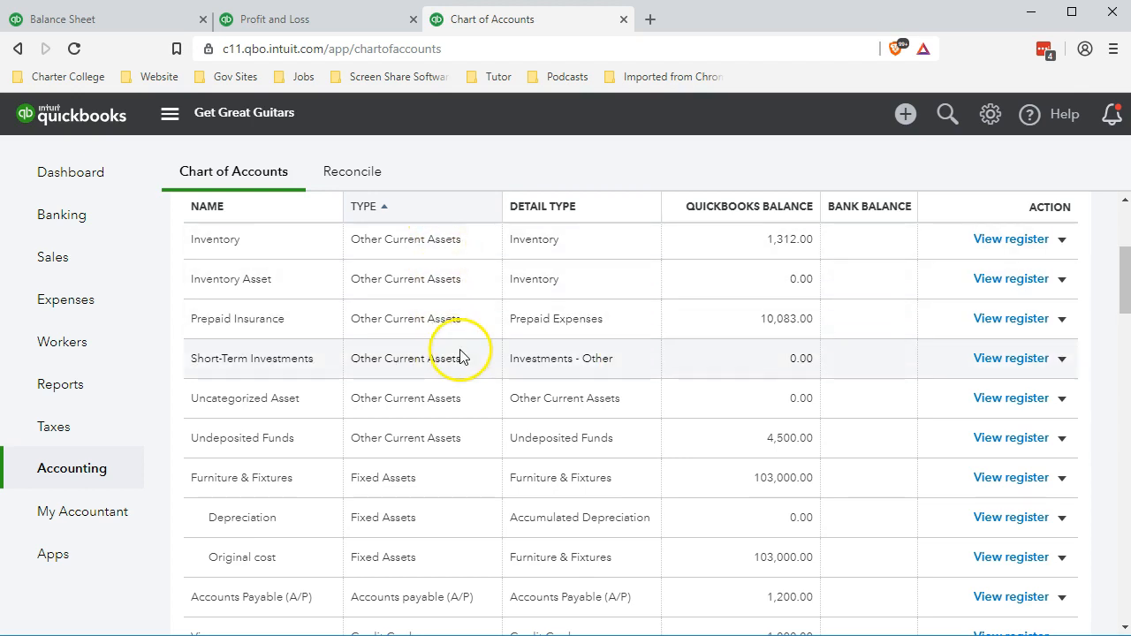
scroll(458, 353, down, 1)
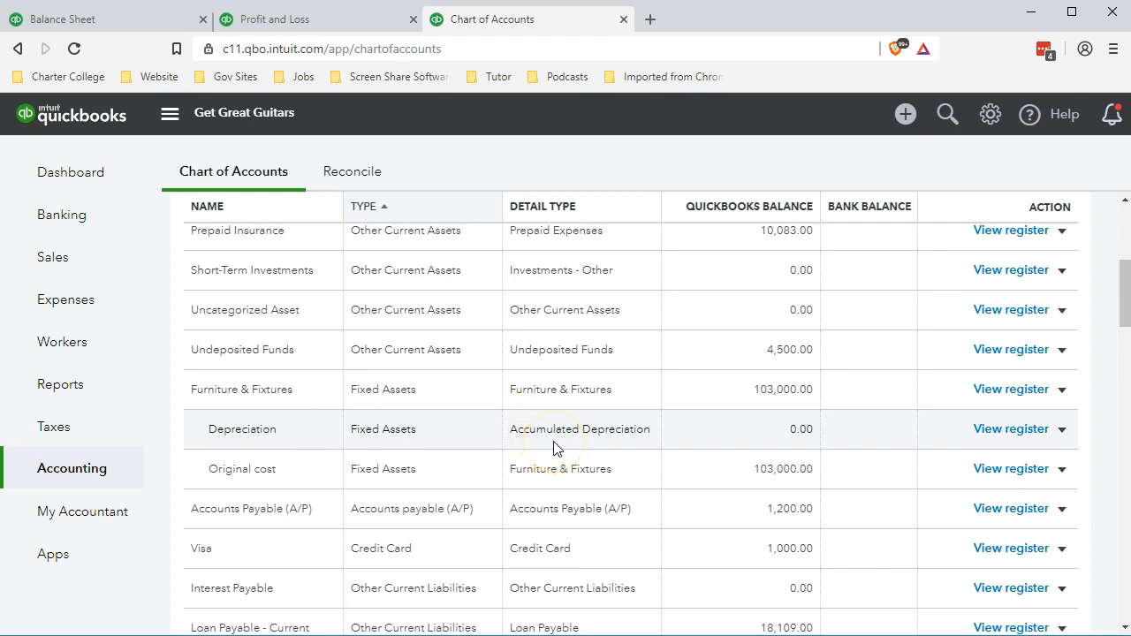
click(990, 441)
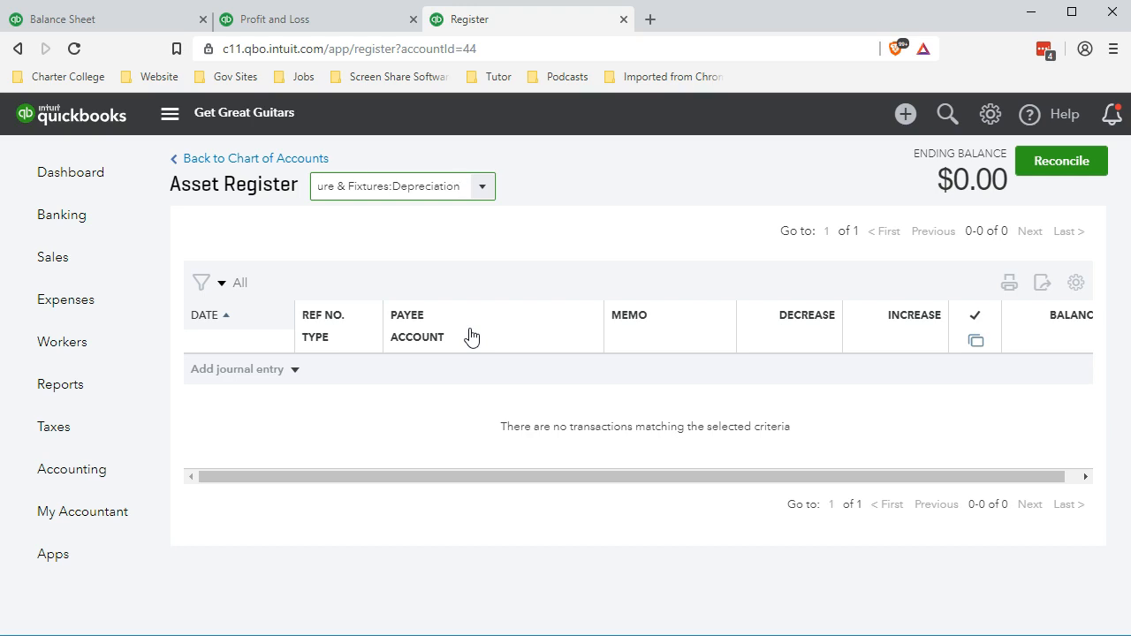
Step: Check the Furniture & Fixtures section of the Balance Sheet and return to the depreciation register
click(144, 19)
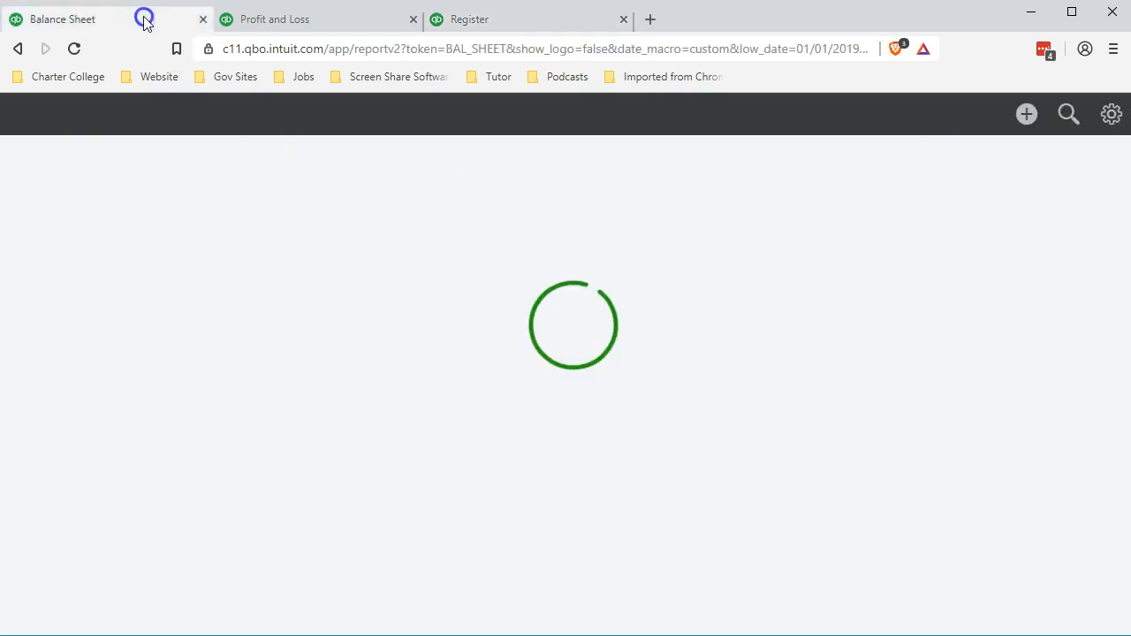
scroll(537, 361, down, 5)
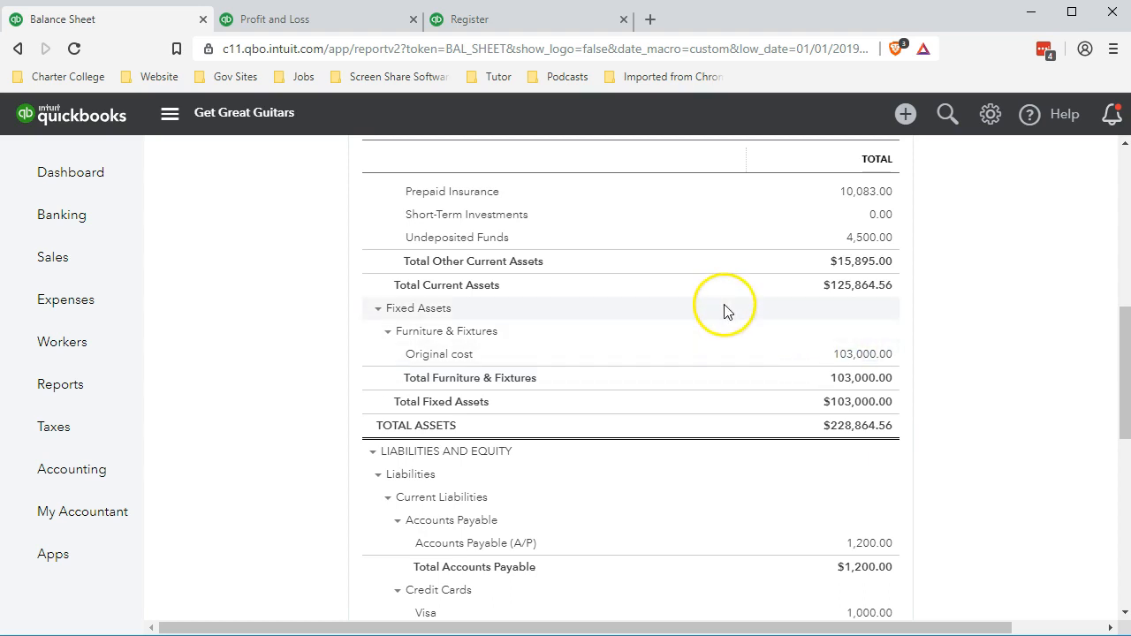
click(521, 21)
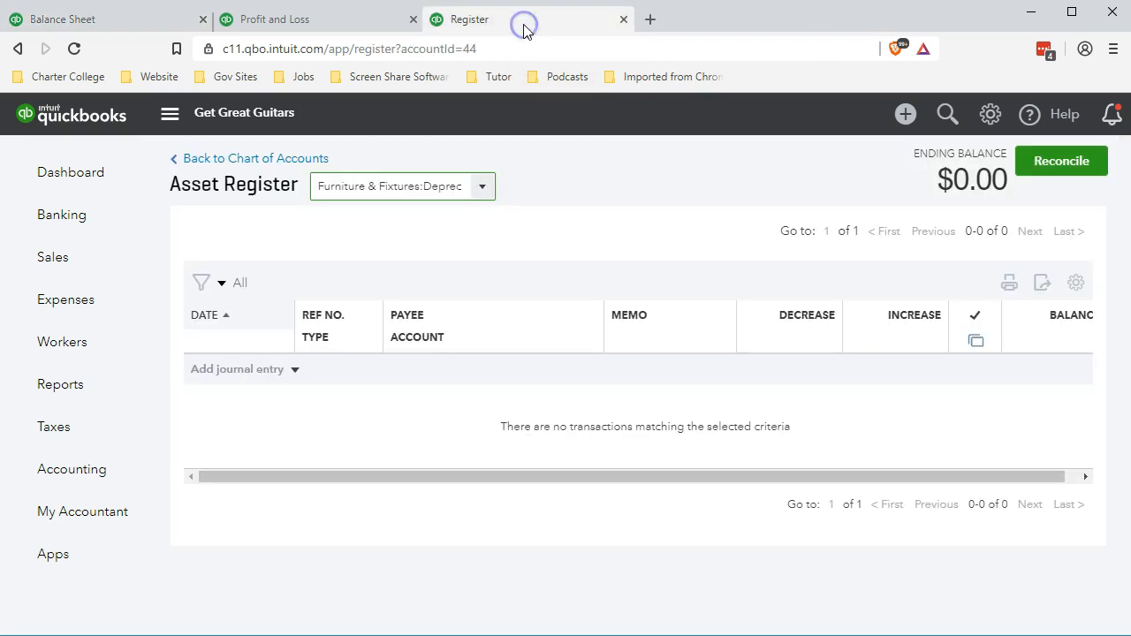
Step: Start a journal entry in the depreciation register dated 02/28/2019 with the memo Adj Entry
click(295, 371)
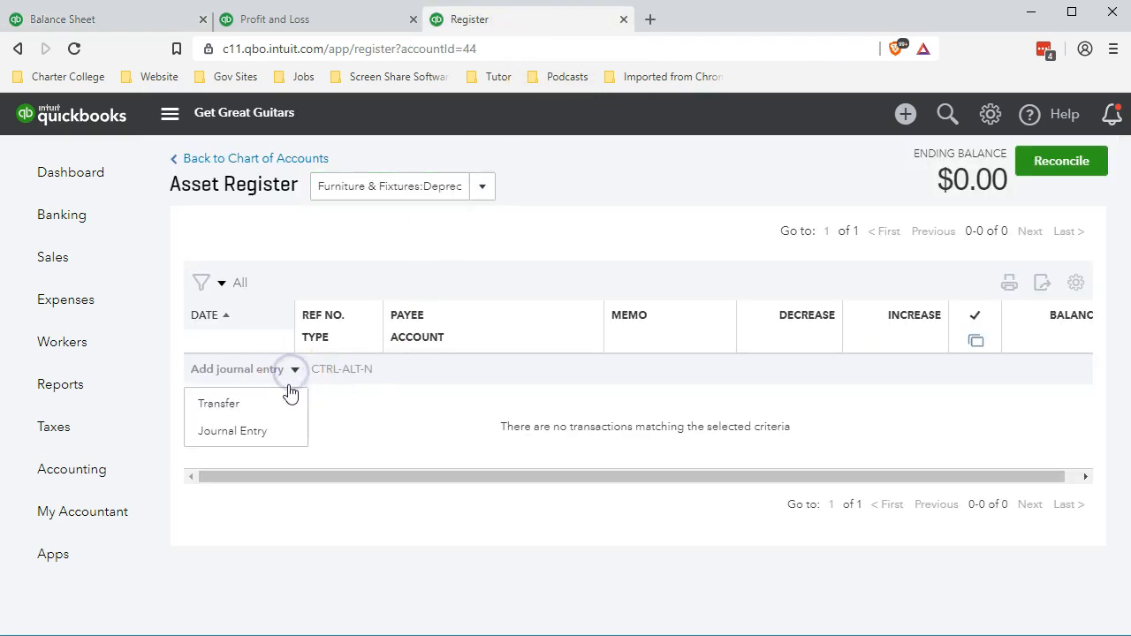
click(269, 432)
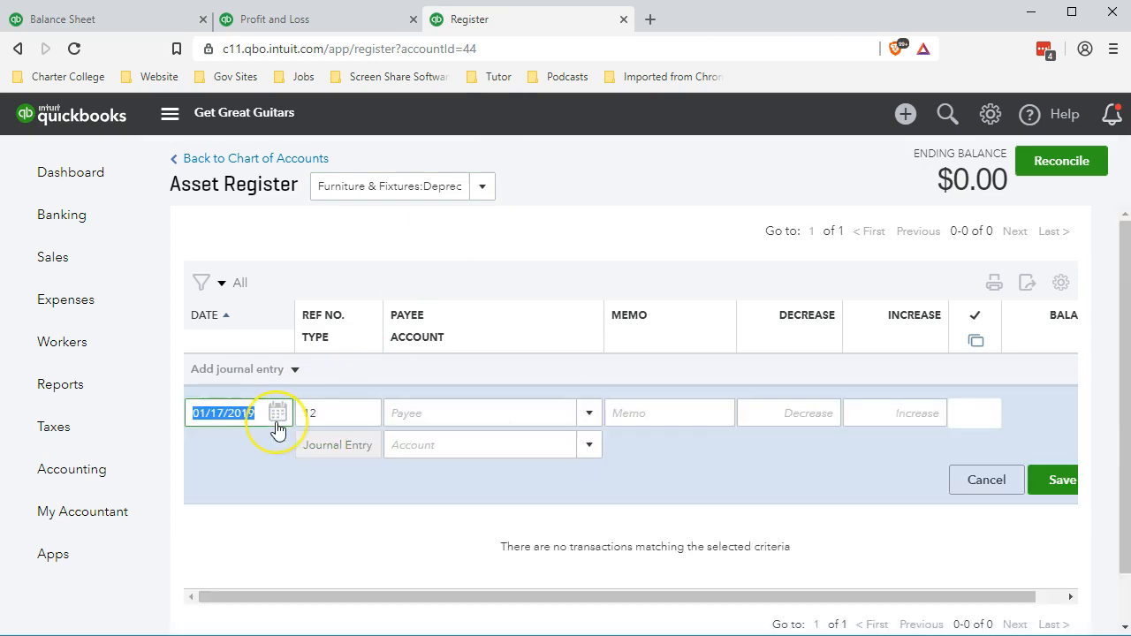
text(02/28/19)
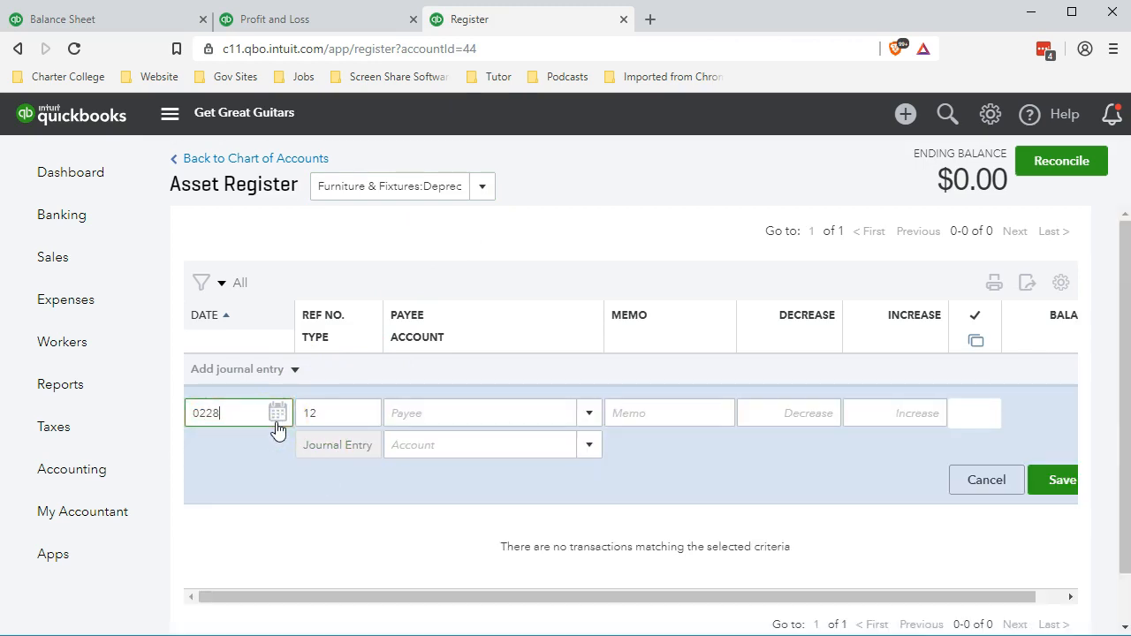
key(Tab)
key(Tab)
key(Tab)
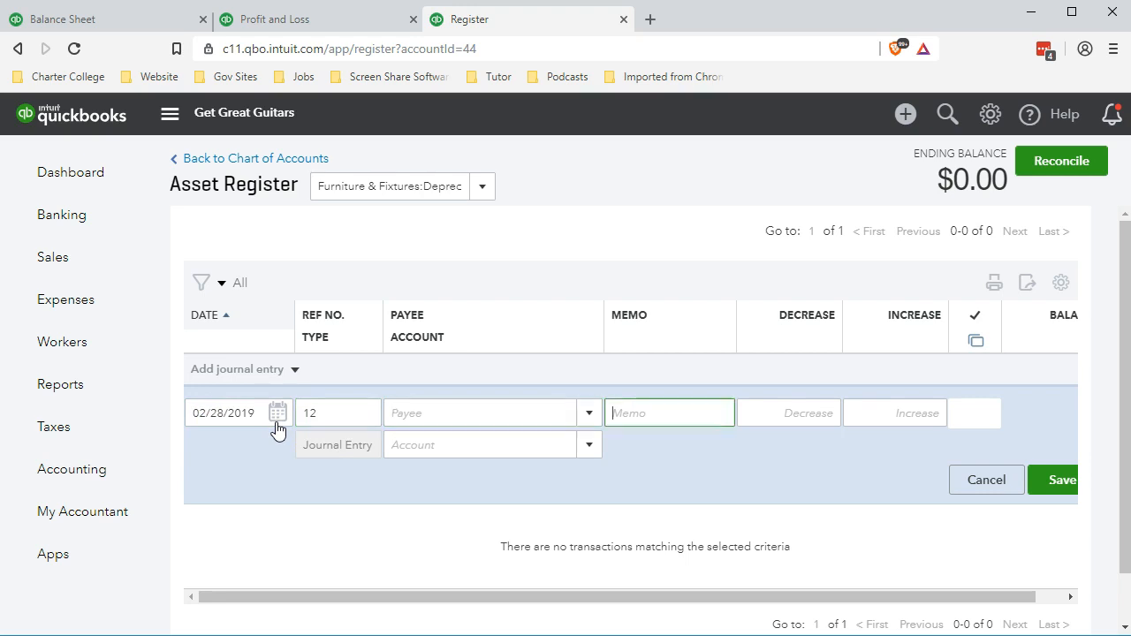
text(Adj Entry)
key(shift+Left)
key(shift+Home)
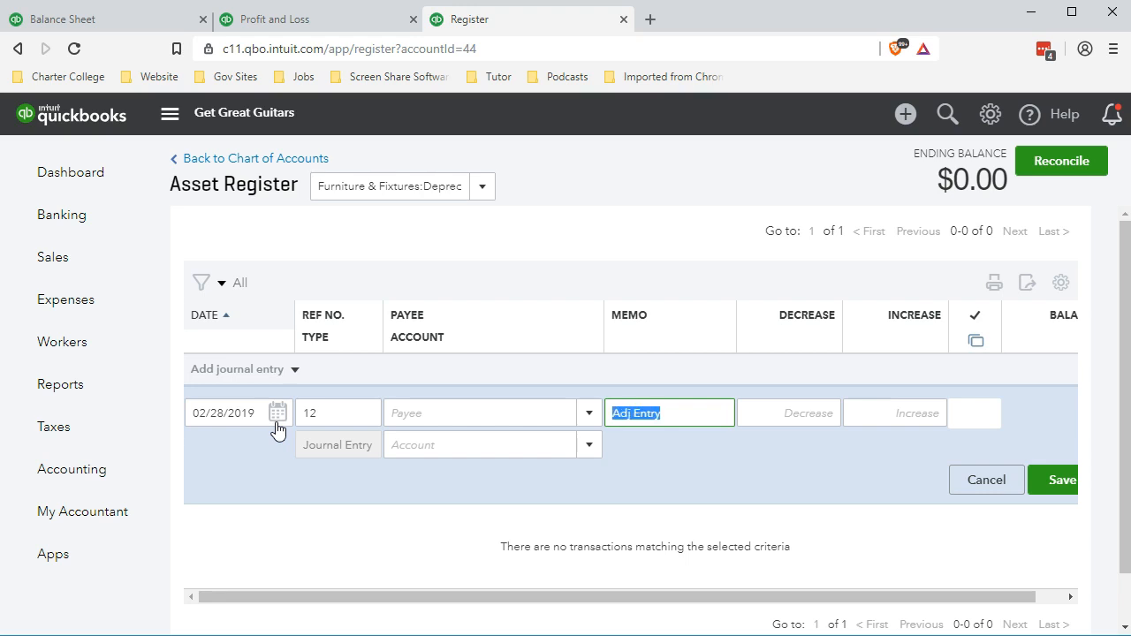
Step: Enter an increase of 775 against the Depreciation other expense account and save the journal entry
click(802, 418)
click(875, 415)
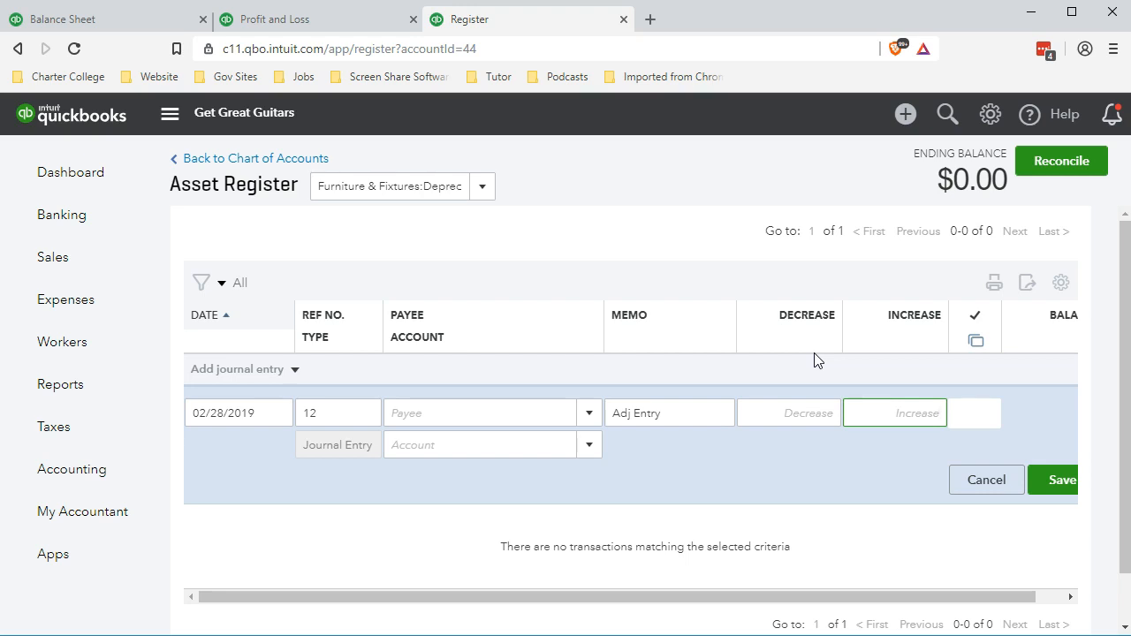
text(775)
key(Tab)
click(514, 454)
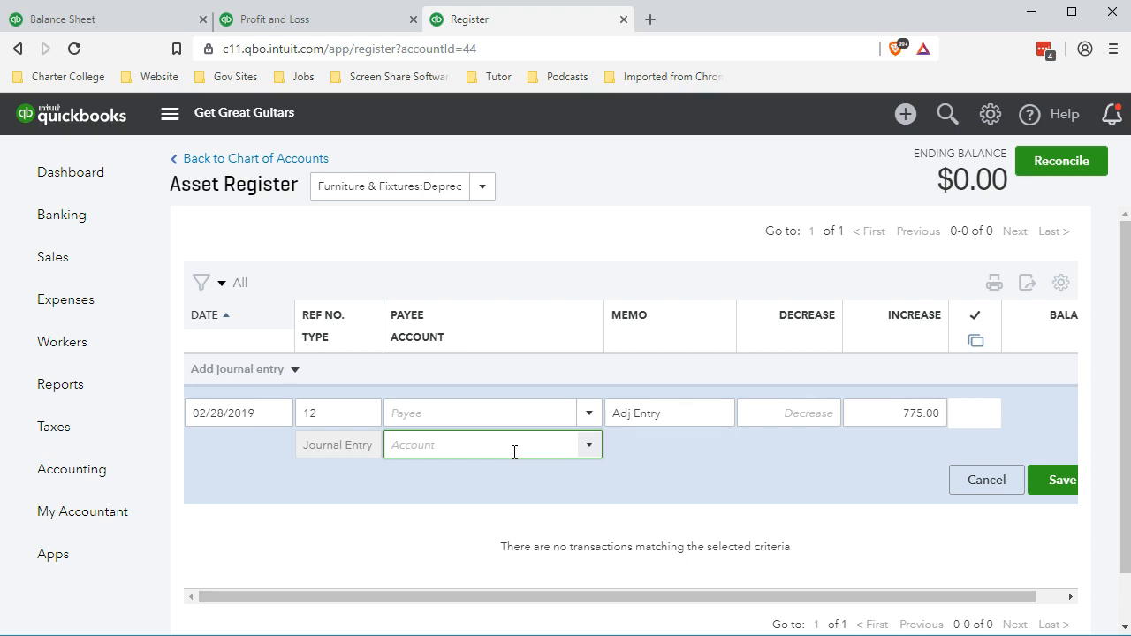
text(Depreciation)
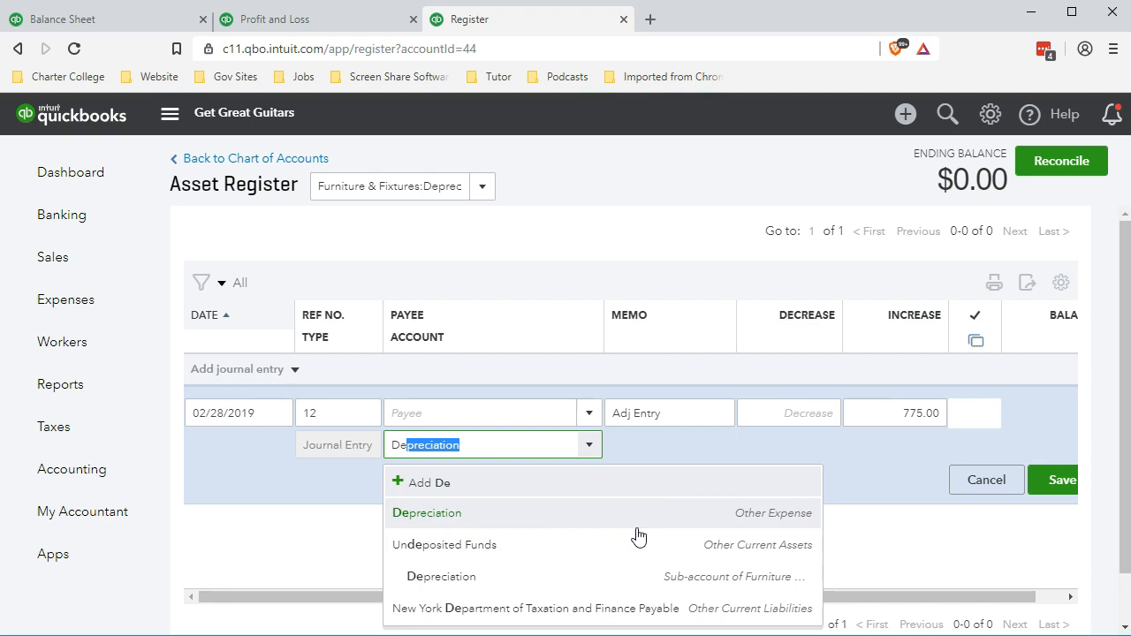
click(707, 526)
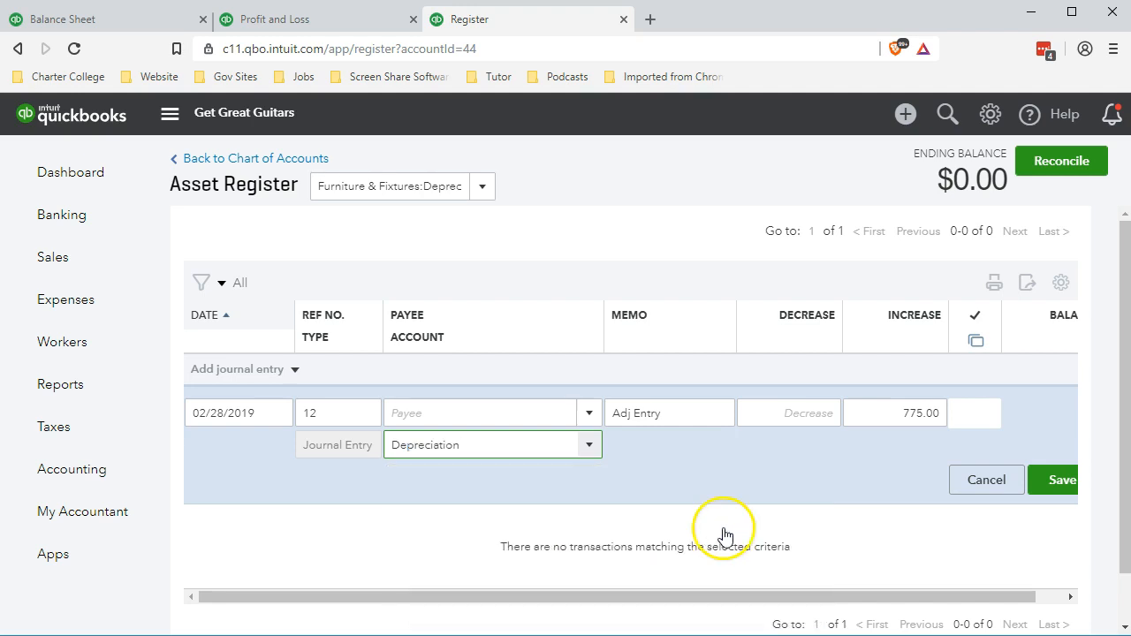
click(1058, 485)
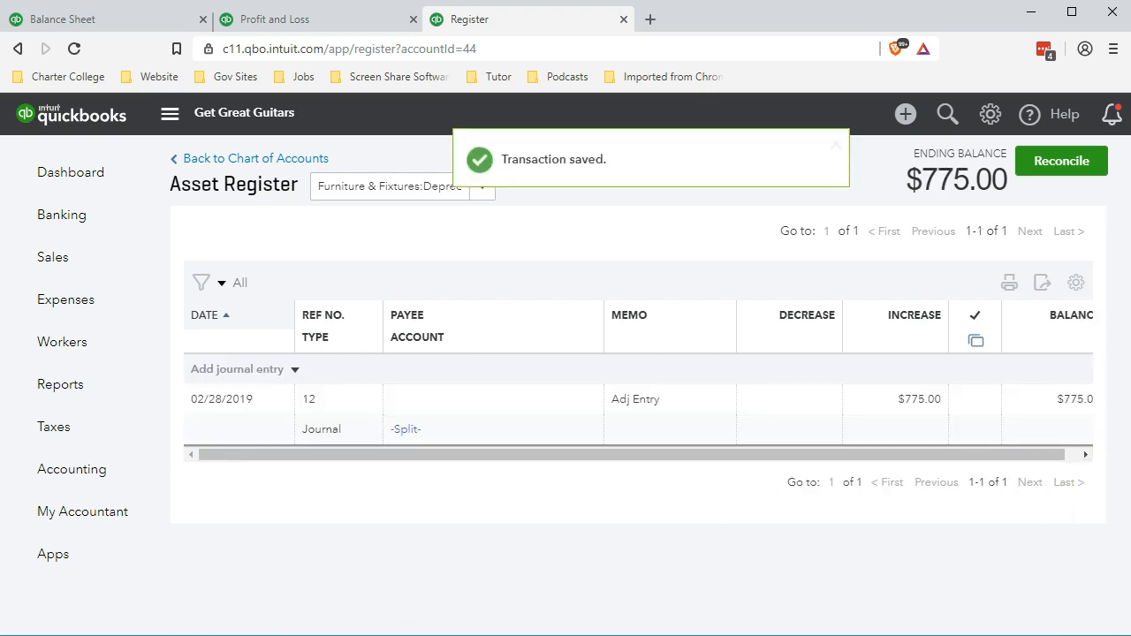
Step: Rerun the Balance Sheet and review the depreciation under Furniture & Fixtures in Fixed Assets
click(880, 423)
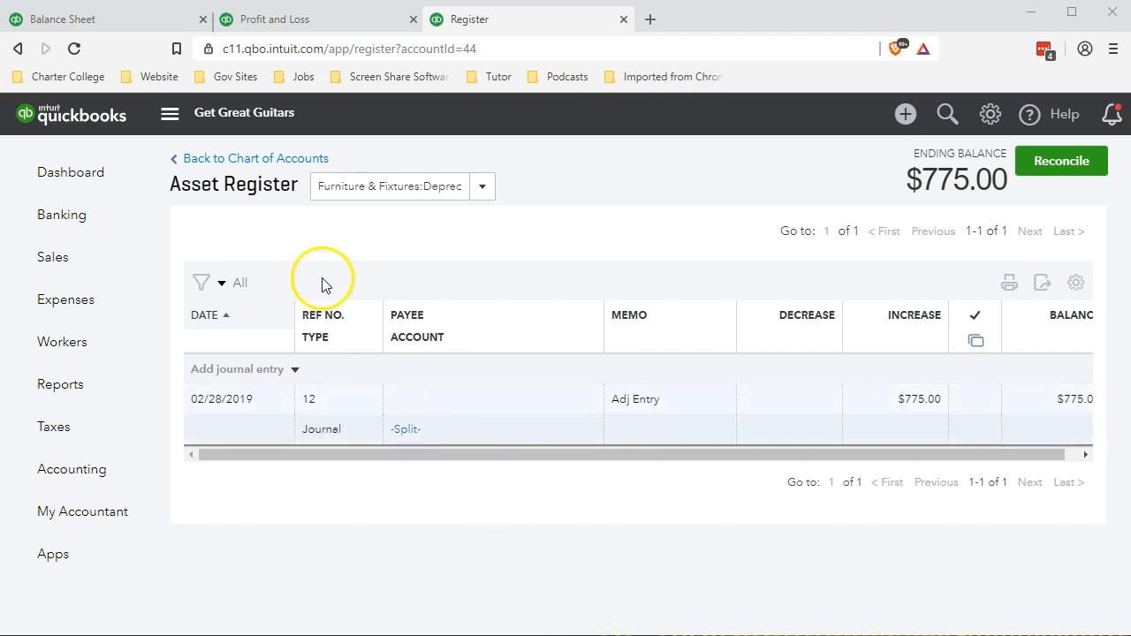
click(103, 25)
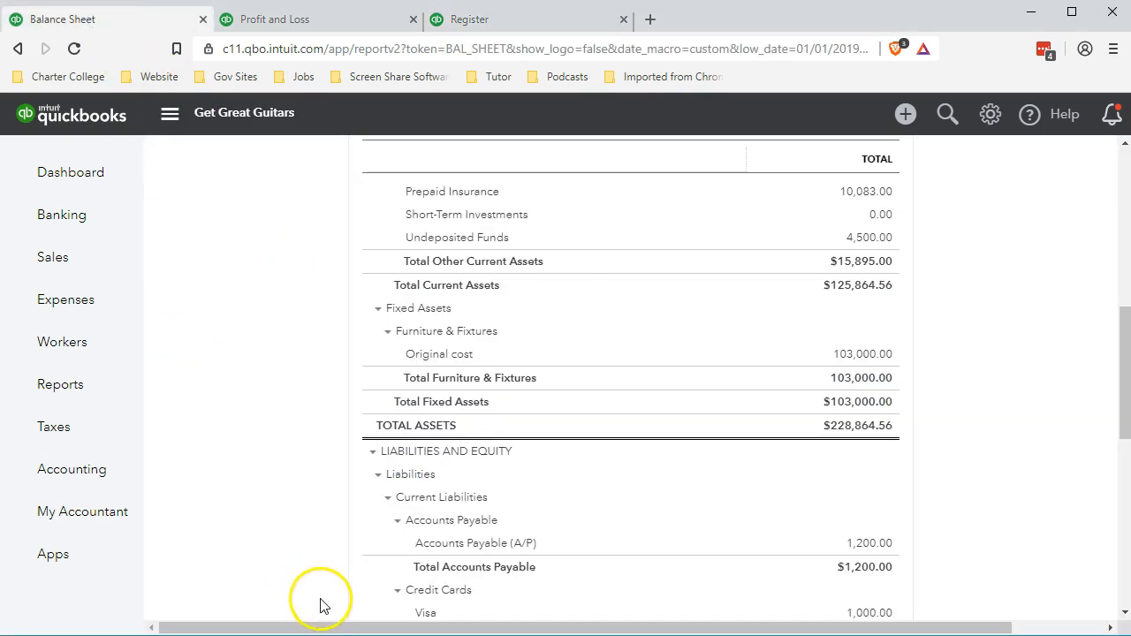
scroll(365, 522, up, 5)
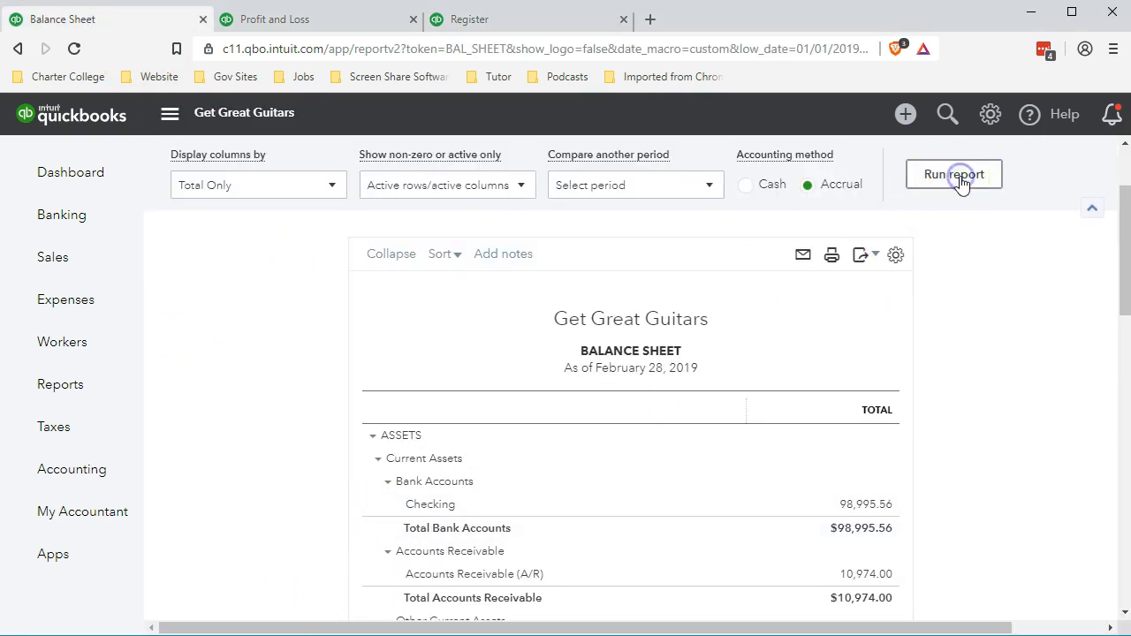
scroll(959, 182, down, 1)
scroll(284, 511, down, 2)
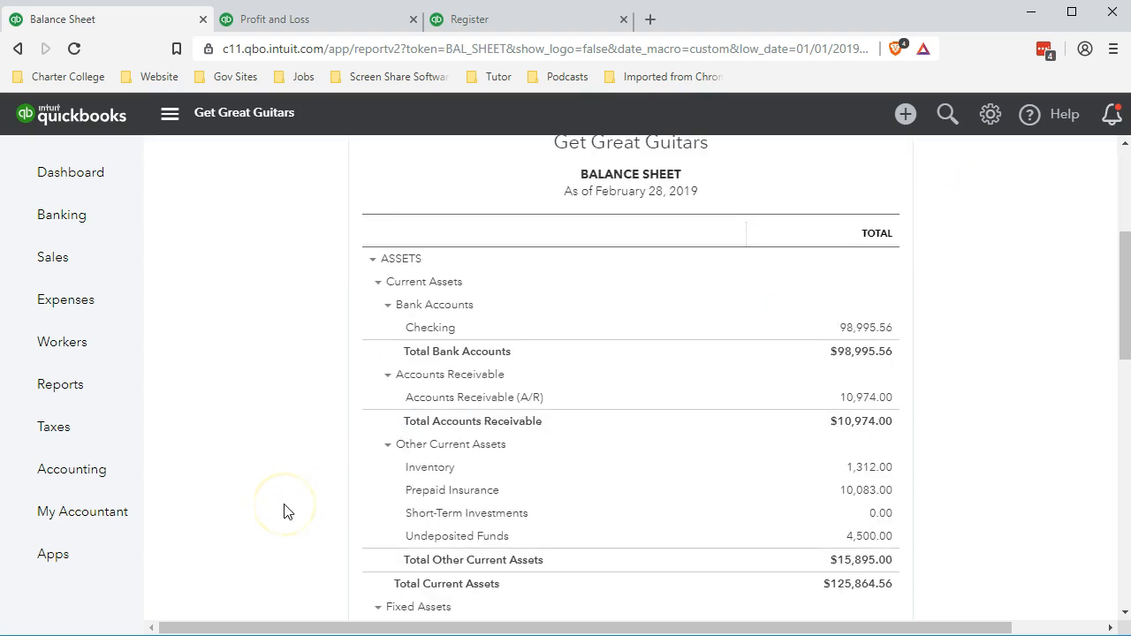
scroll(284, 511, down, 1)
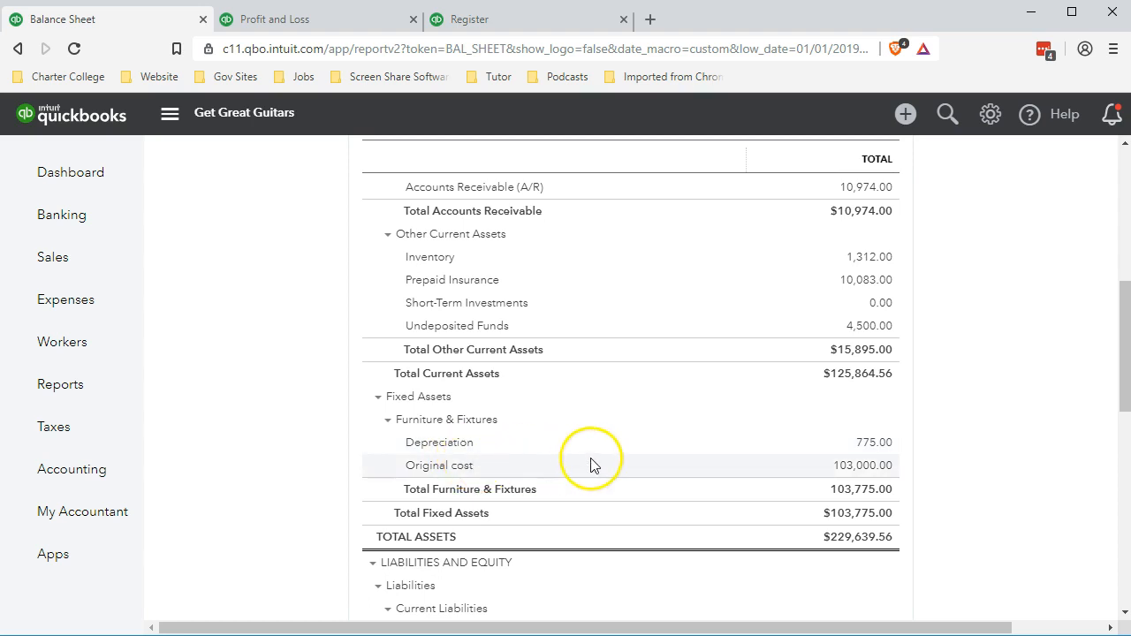
Step: Open the depreciation journal entry from the Balance Sheet and change the Furniture & Fixtures:Depreciation line to a credit of 775
click(874, 444)
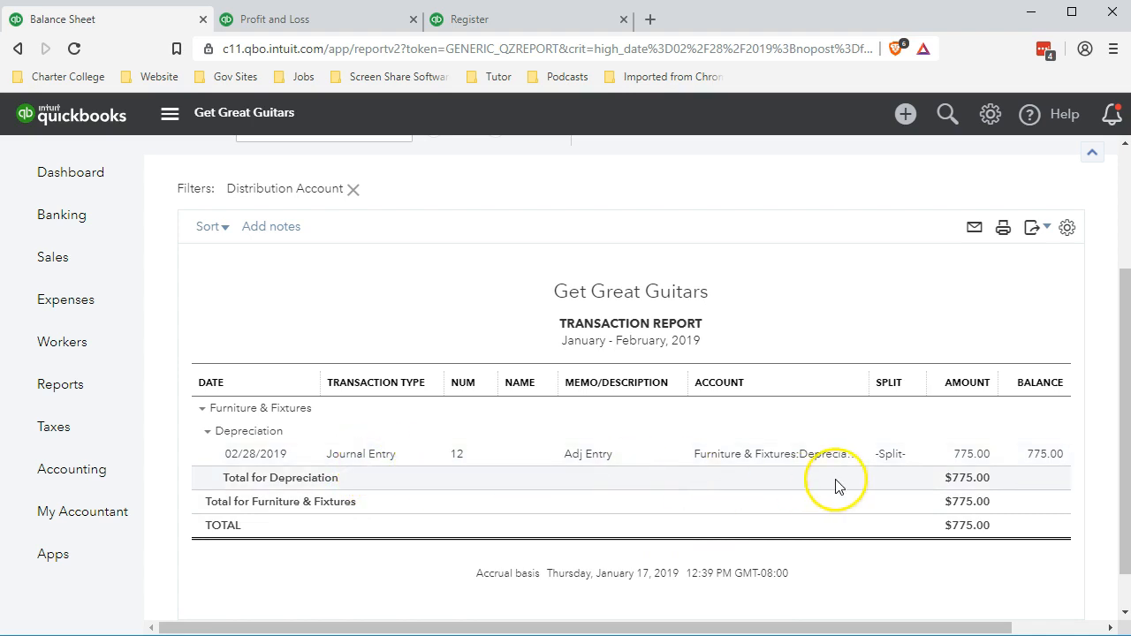
click(972, 456)
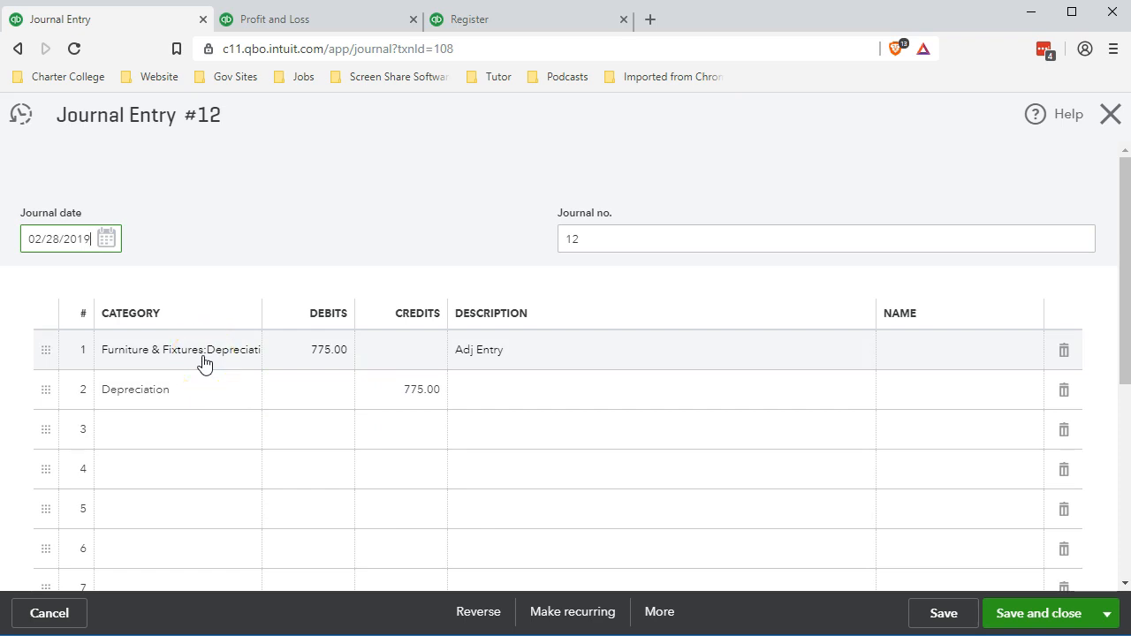
click(432, 356)
click(433, 351)
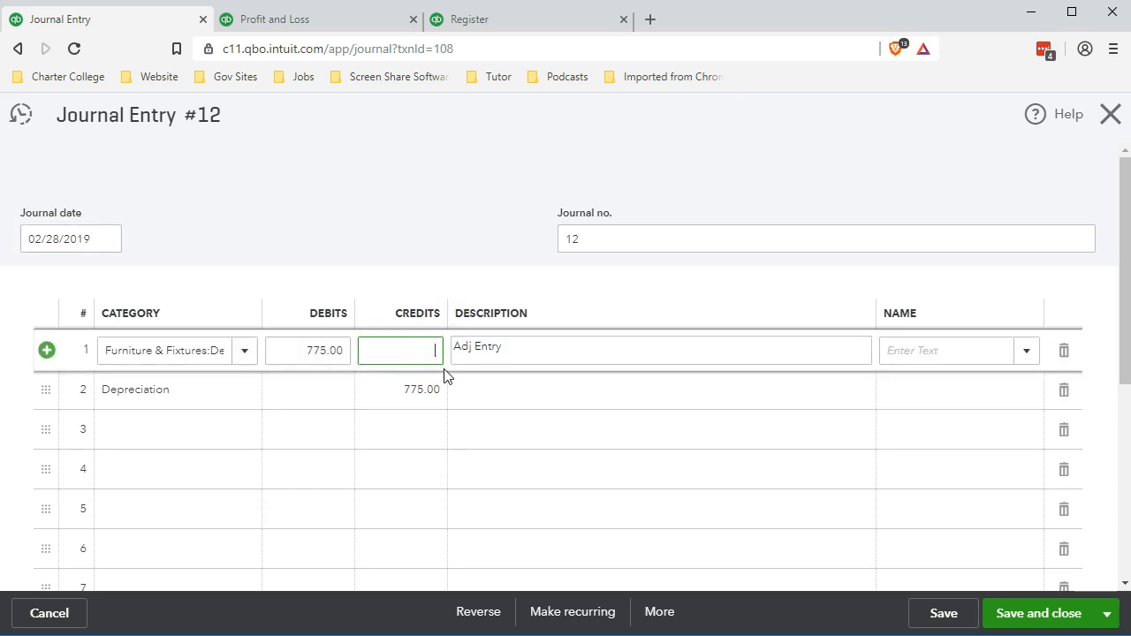
text(775)
key(Tab)
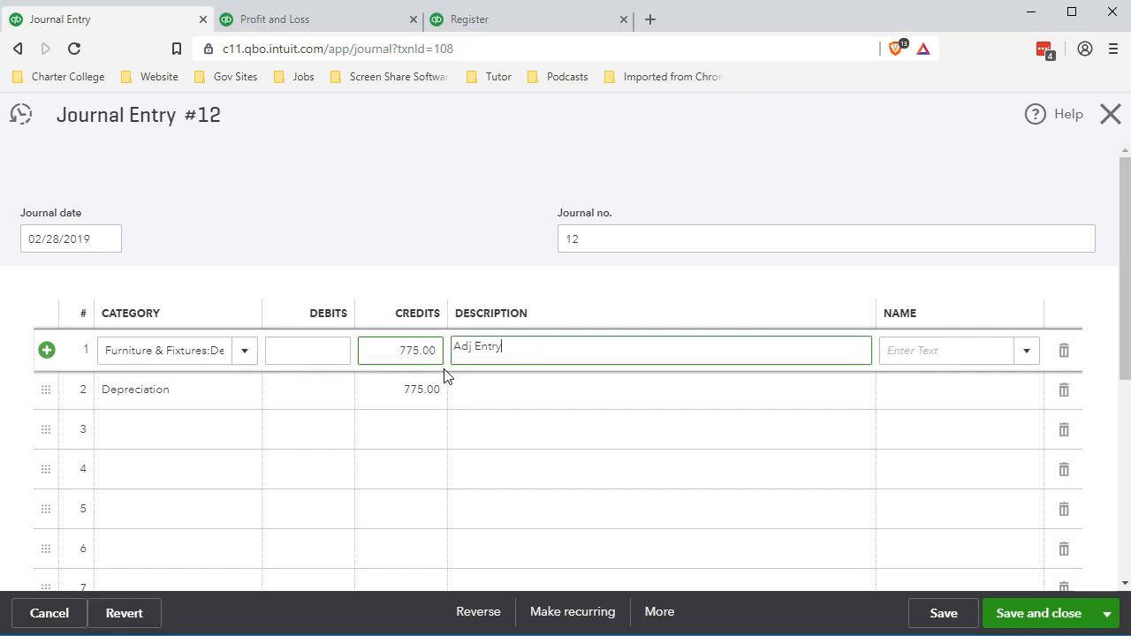
Step: Change the Depreciation expense line to a debit of 775 with the description Adj Entry, then save and close the journal entry
click(305, 390)
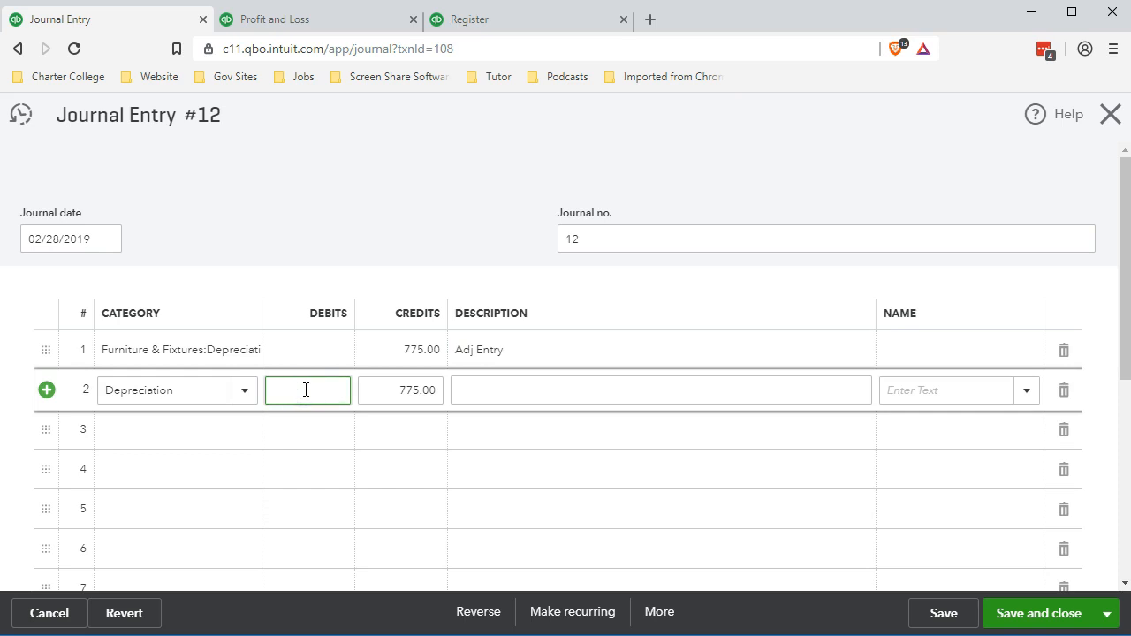
text(775)
key(Tab)
click(480, 397)
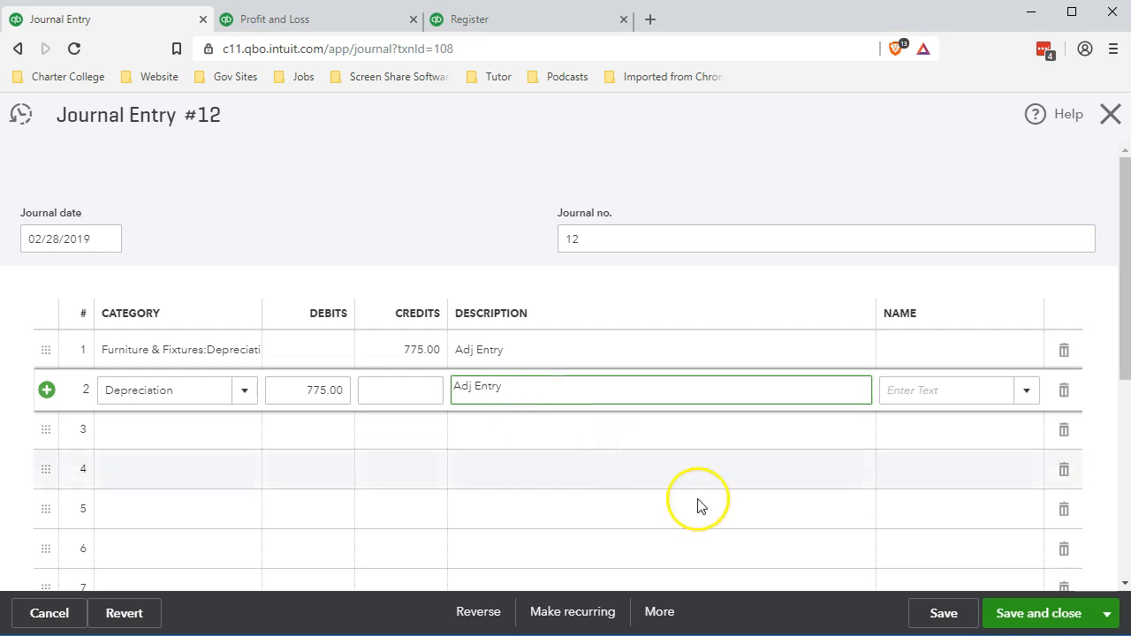
click(1023, 624)
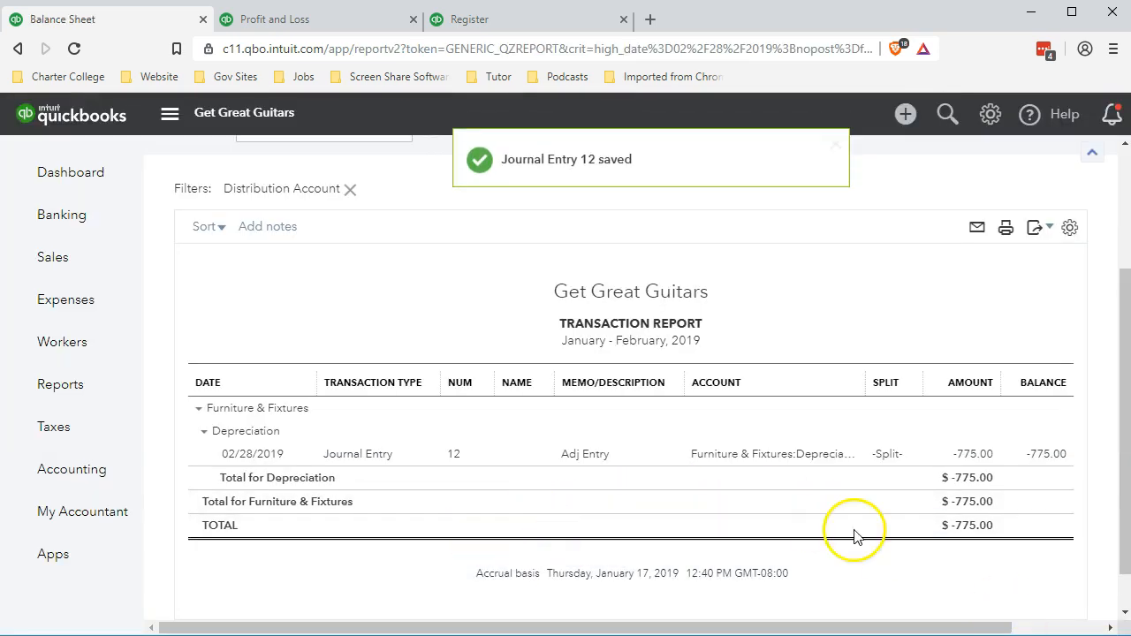
Step: Return to the Balance Sheet summary and review the depreciation, original cost and total of Furniture & Fixtures
scroll(399, 447, up, 2)
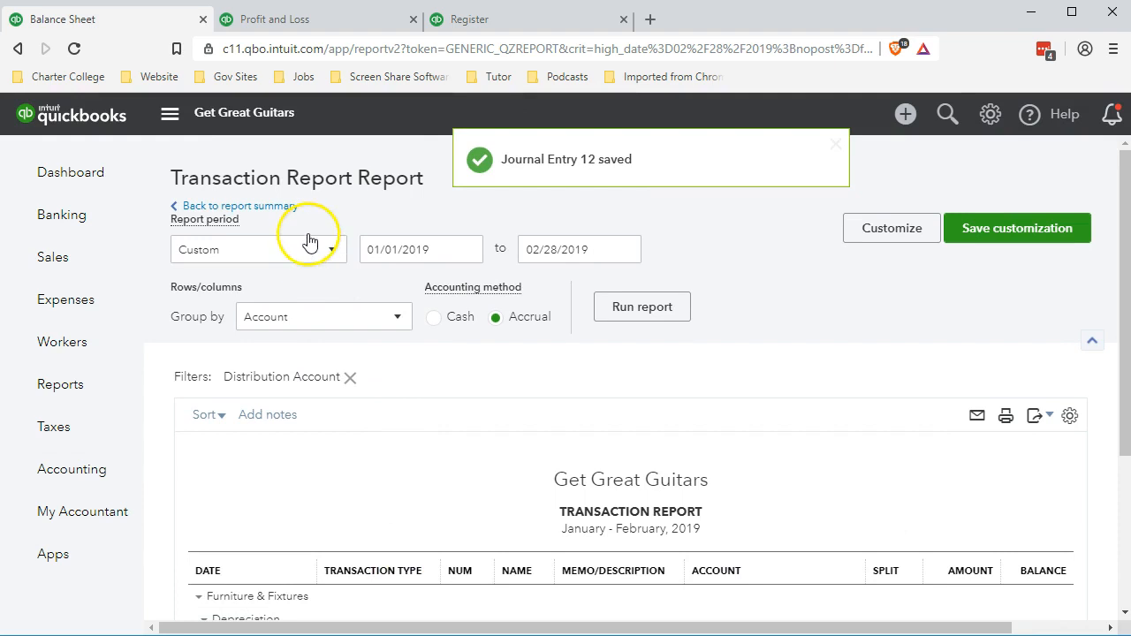
click(280, 206)
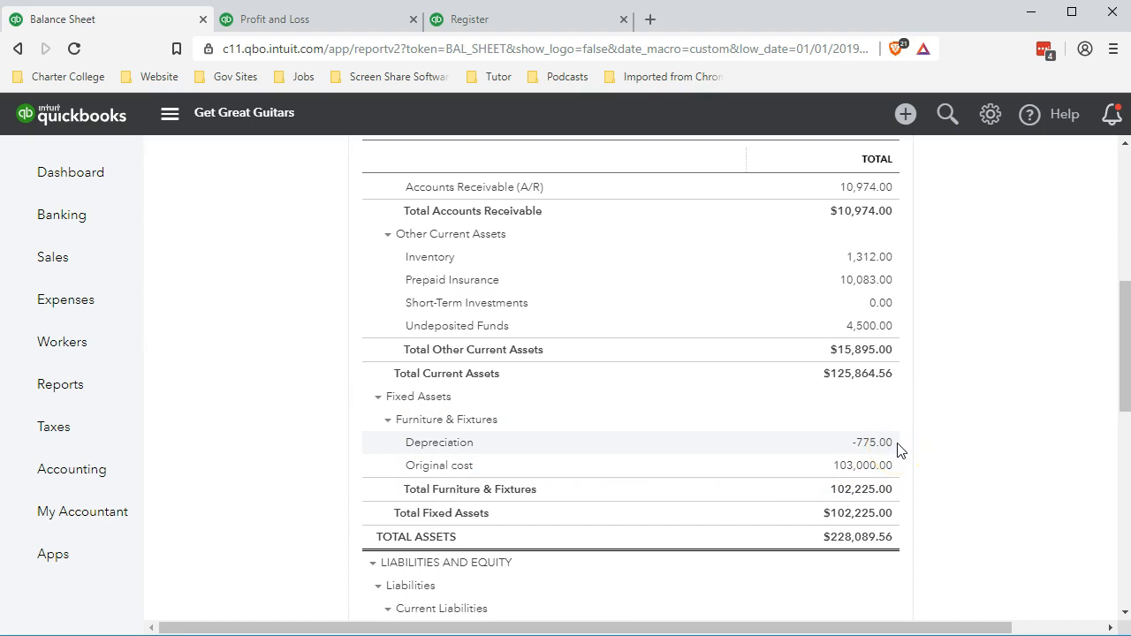
click(899, 473)
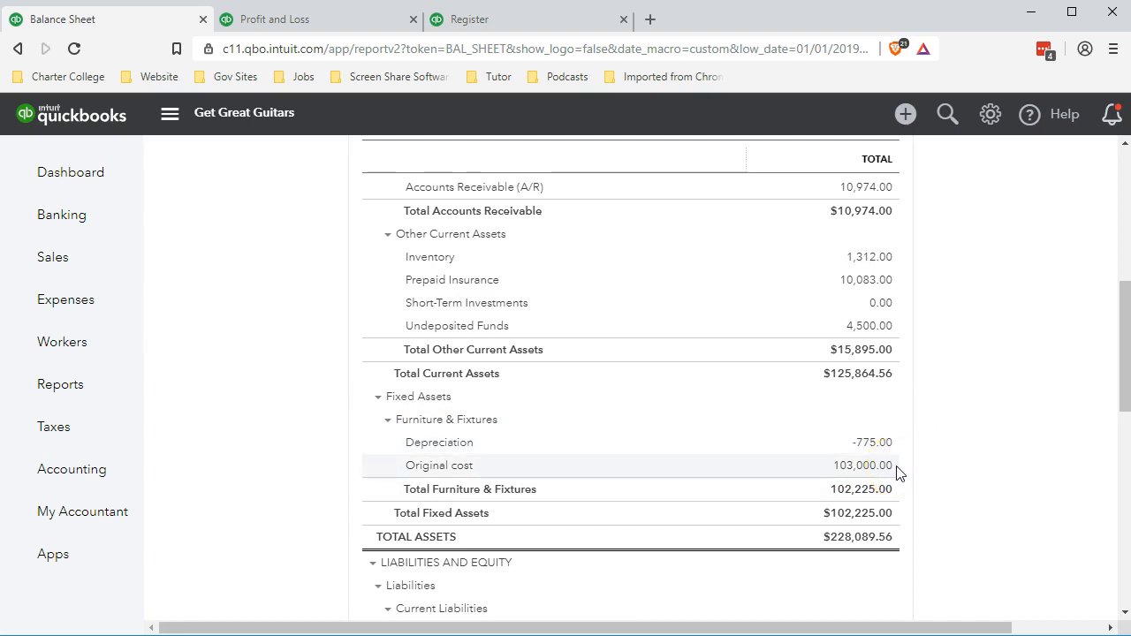
click(895, 450)
click(889, 444)
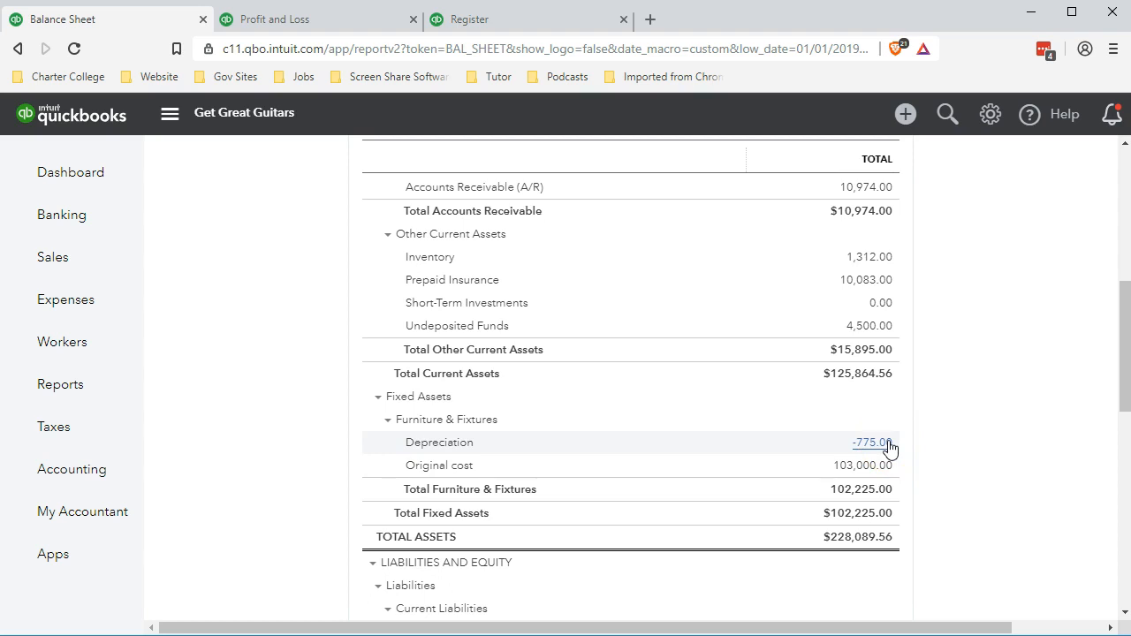
click(883, 496)
Step: Rerun the January to February 2019 Profit and Loss report and review Depreciation under Other Expenses and net income
click(326, 29)
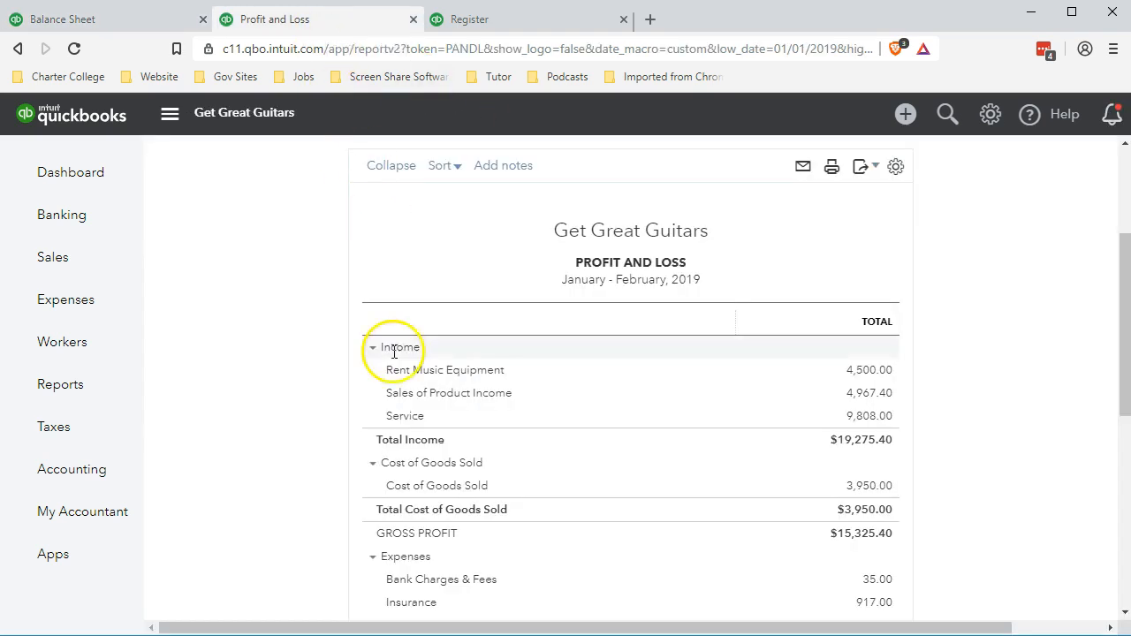
scroll(391, 348, up, 3)
click(961, 316)
scroll(960, 315, down, 3)
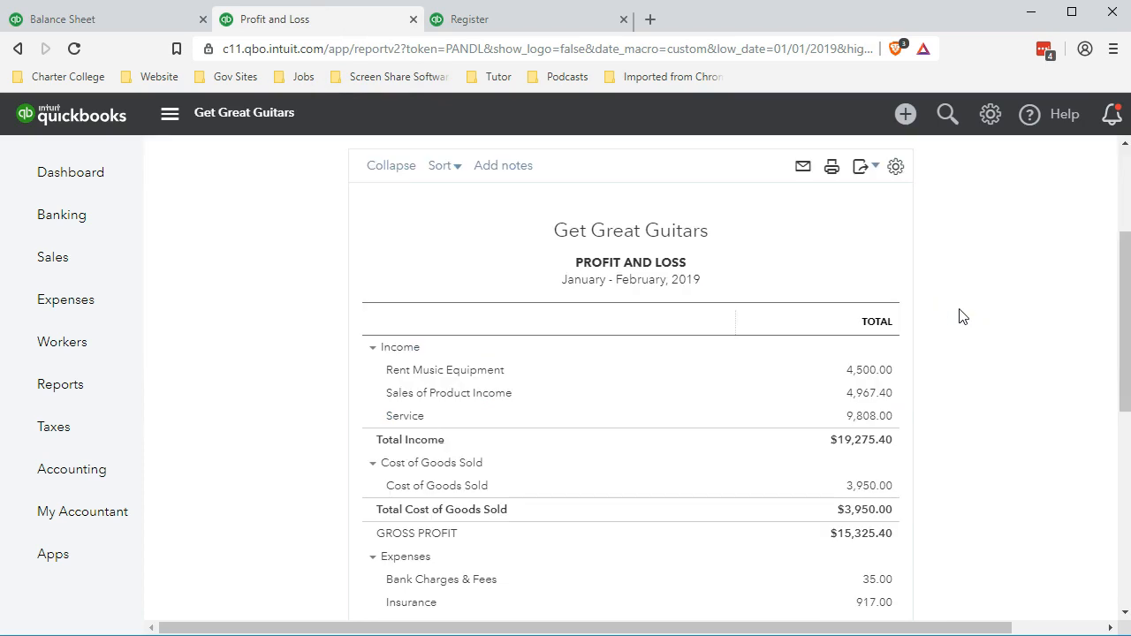
scroll(386, 457, down, 1)
scroll(327, 475, down, 3)
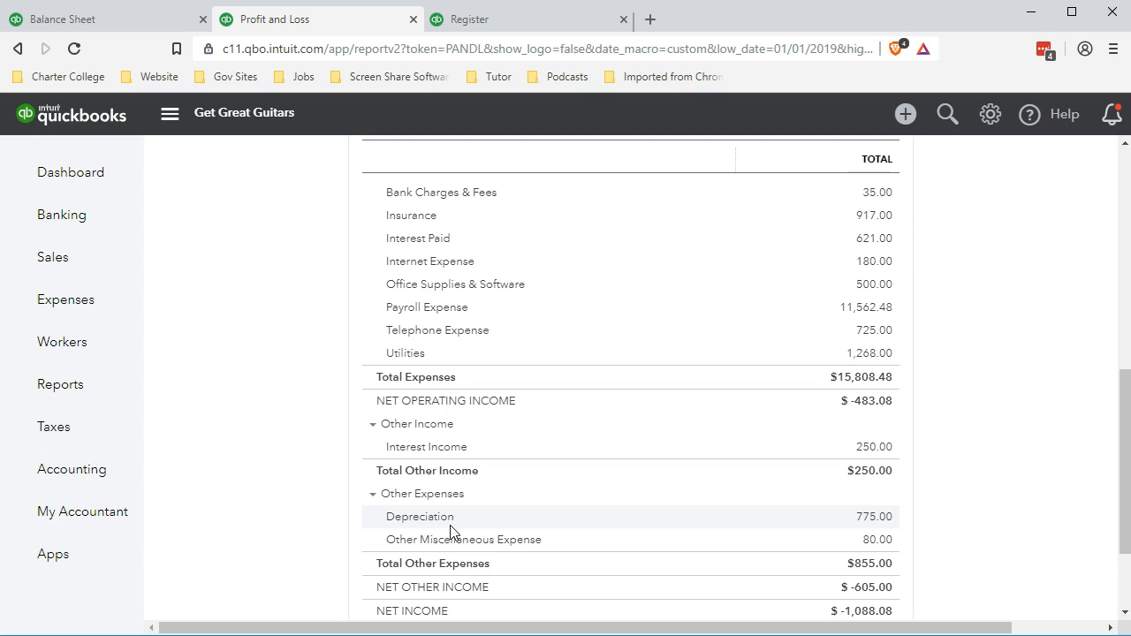
scroll(276, 512, down, 1)
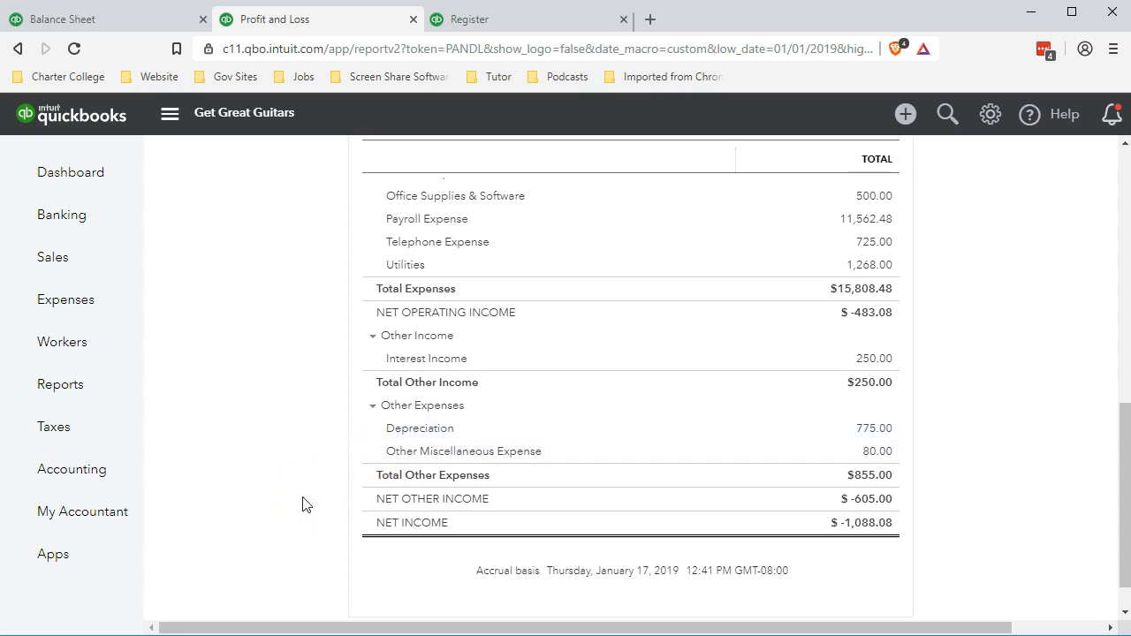
Step: Open the Chart of Accounts in the Profit and Loss browser tab
click(101, 514)
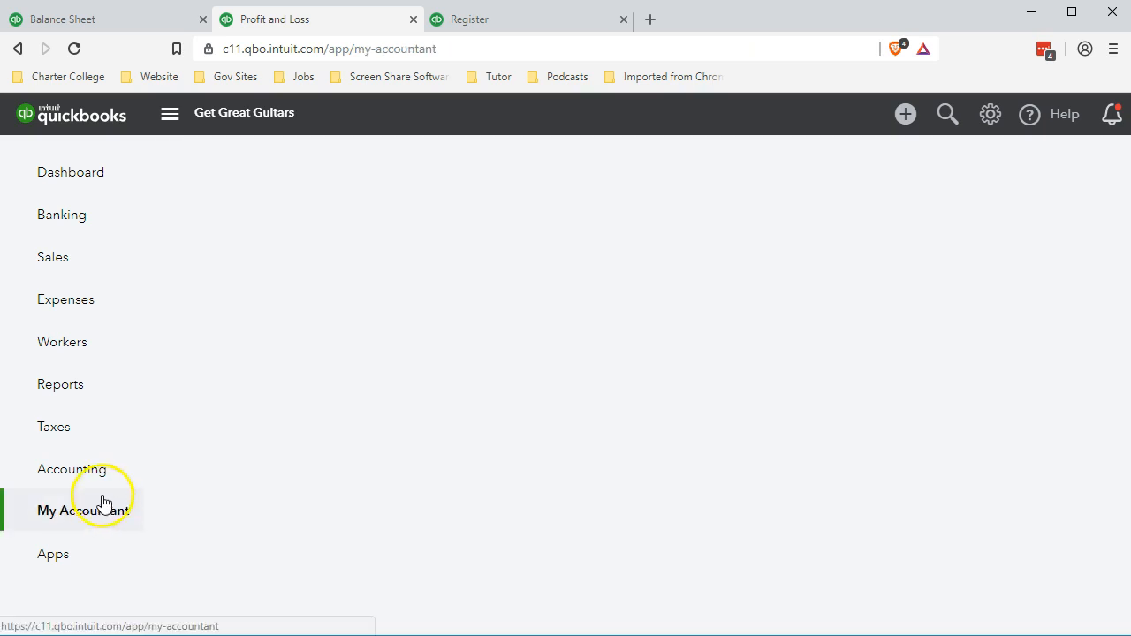
click(65, 478)
scroll(169, 280, down, 1)
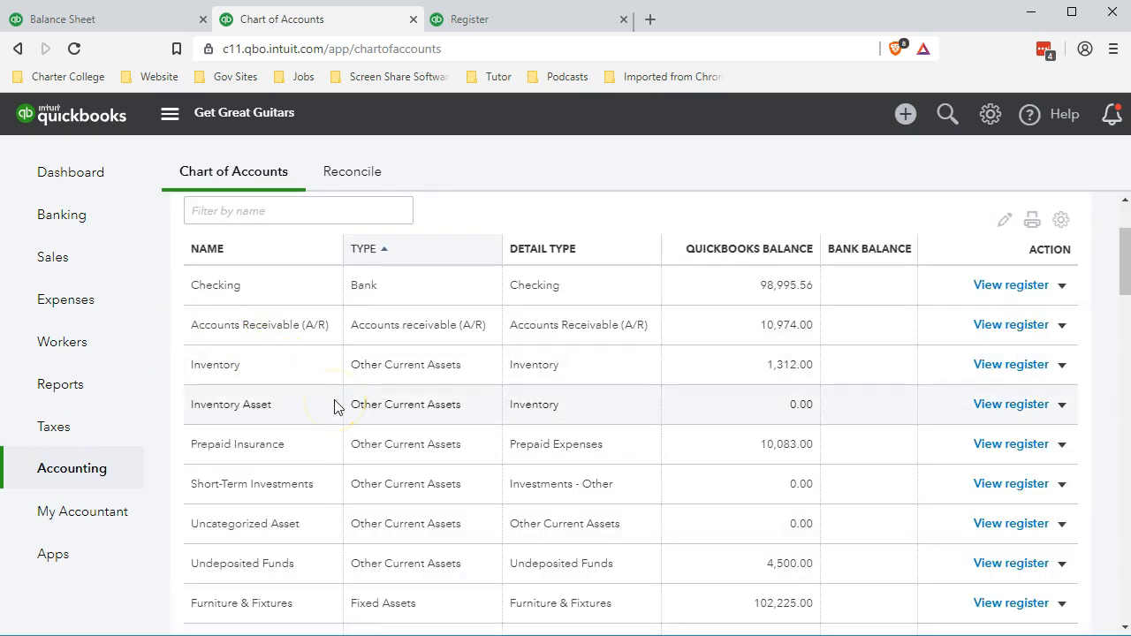
Step: Change the account type of the Depreciation account from Other Expense to Expenses in the Chart of Accounts, then save and accept the change
scroll(335, 404, down, 3)
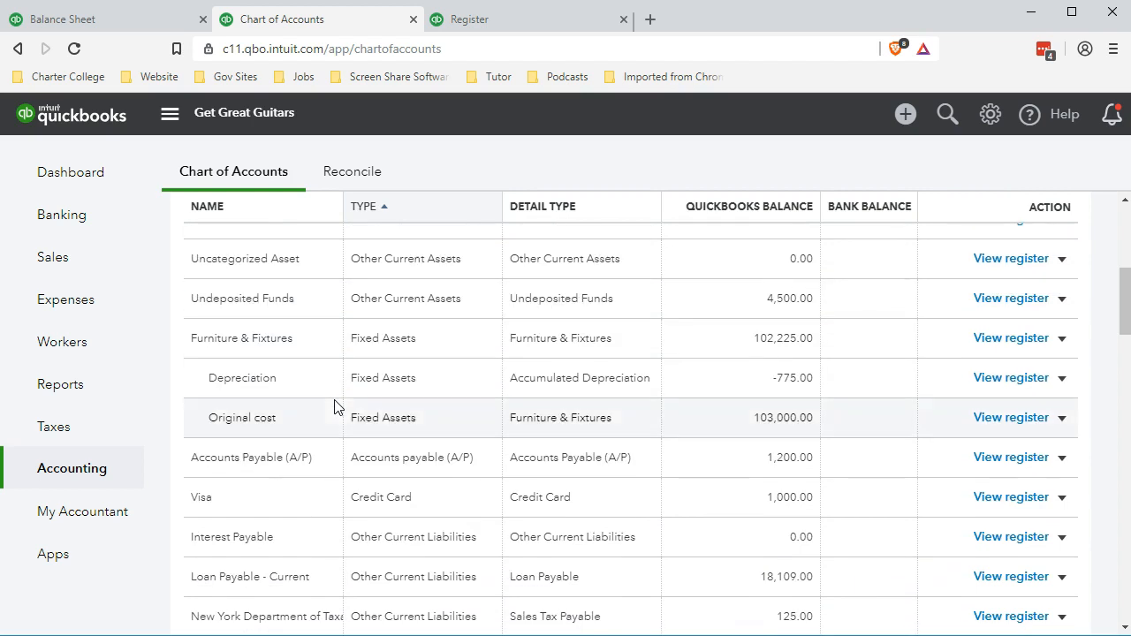
scroll(415, 336, down, 5)
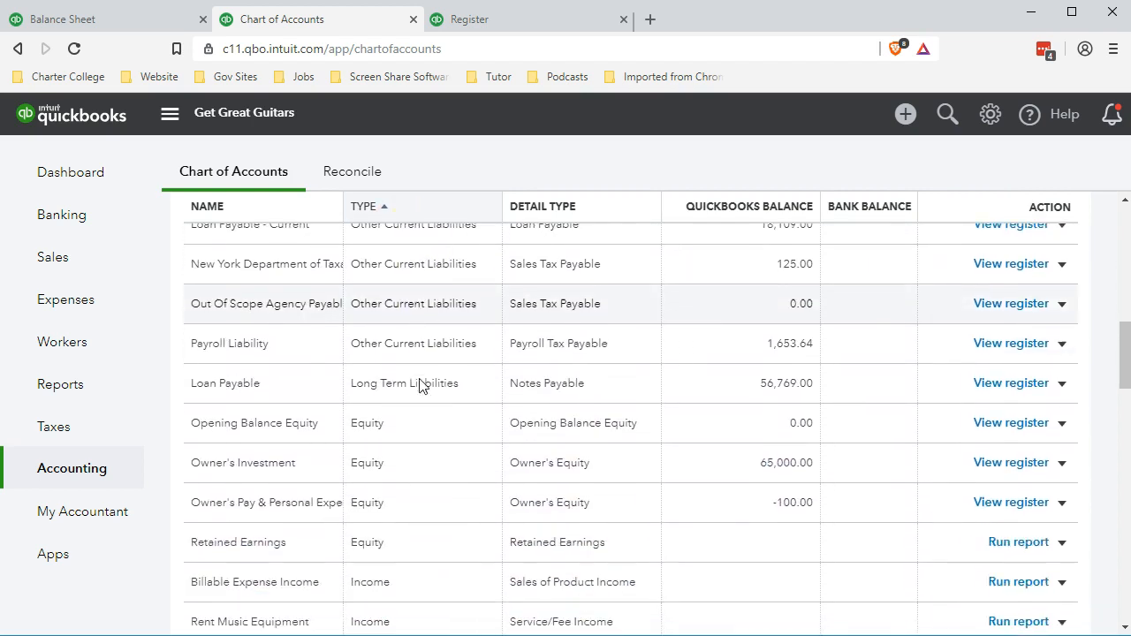
scroll(419, 386, down, 4)
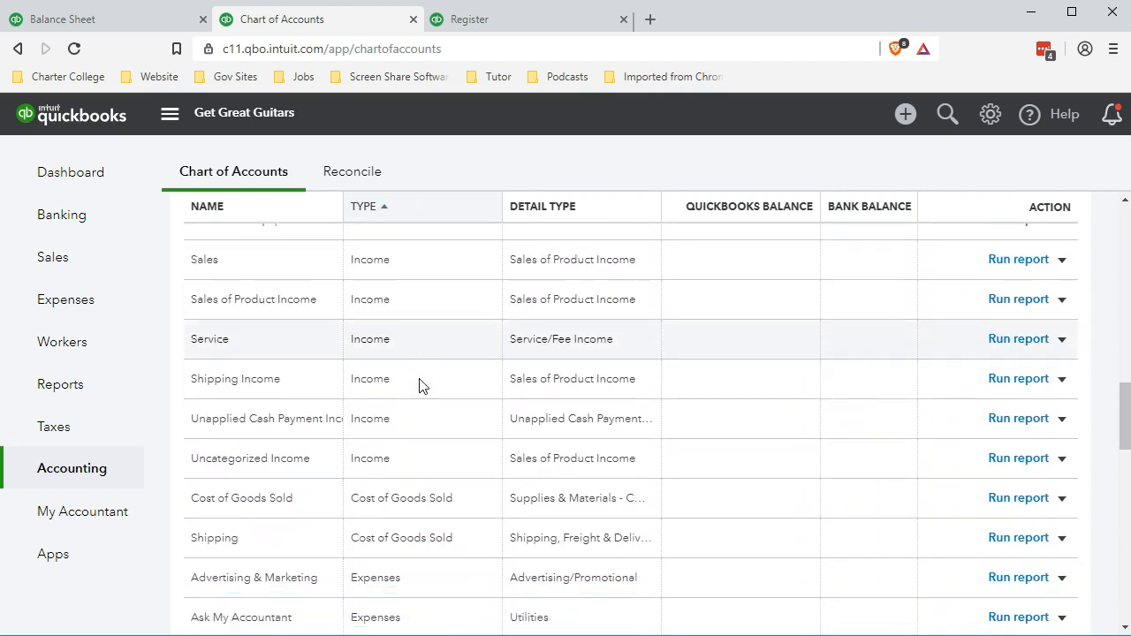
scroll(437, 471, down, 3)
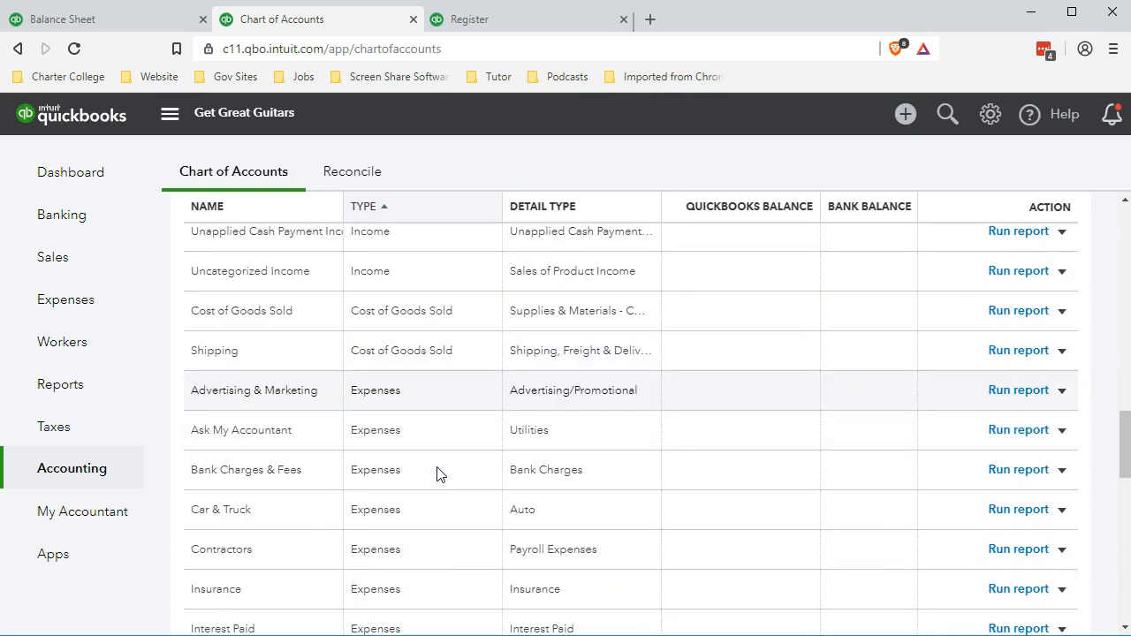
scroll(436, 472, down, 3)
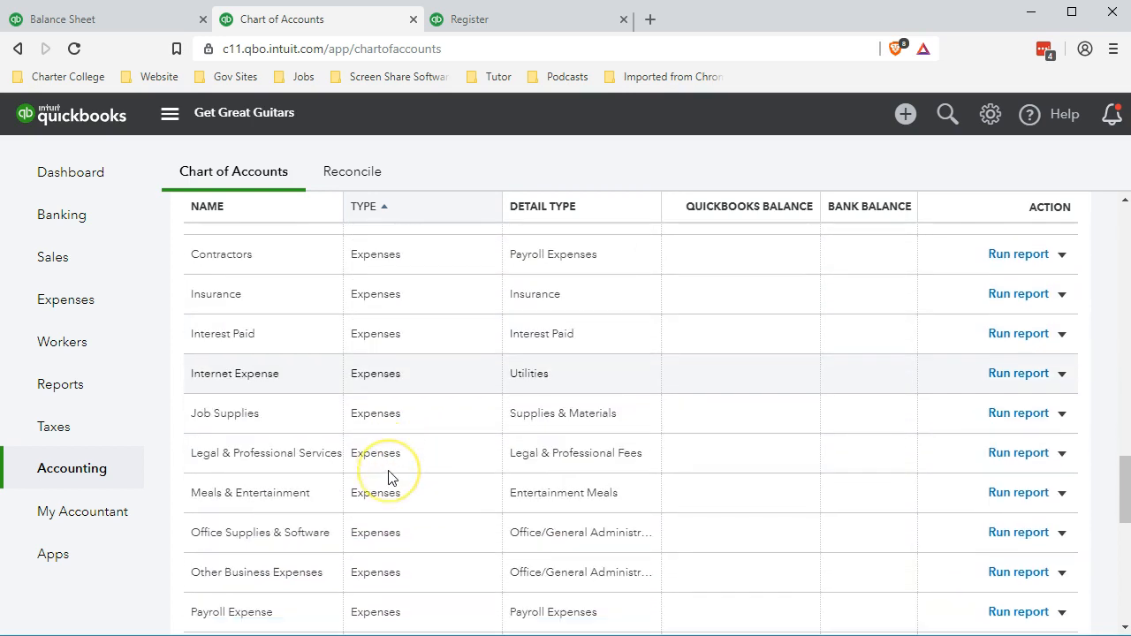
scroll(392, 478, down, 5)
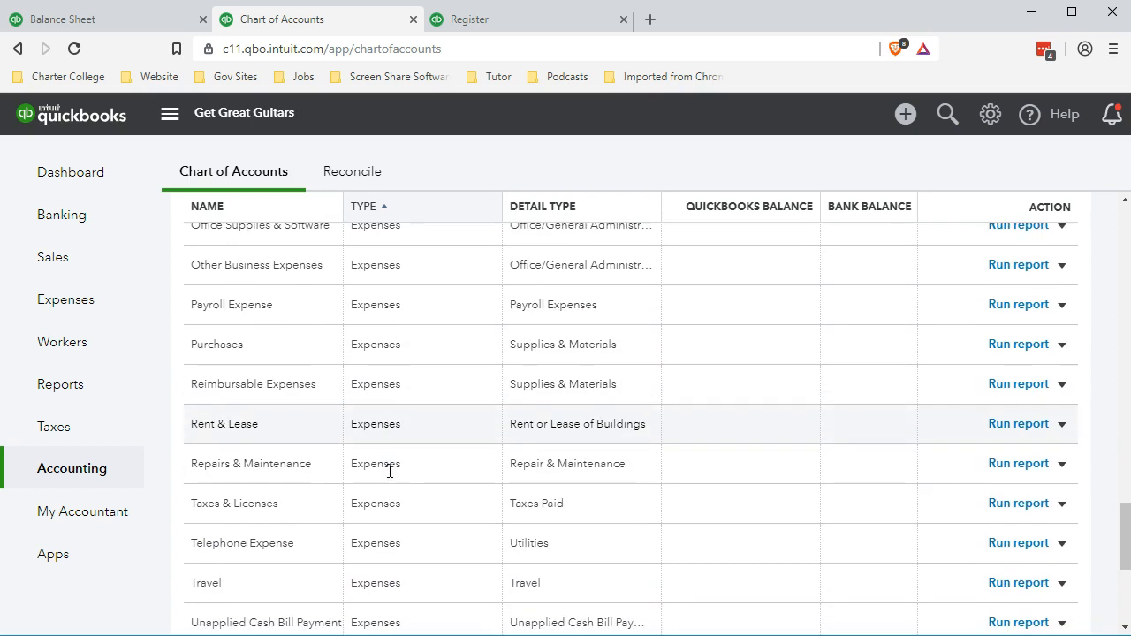
scroll(391, 486, down, 2)
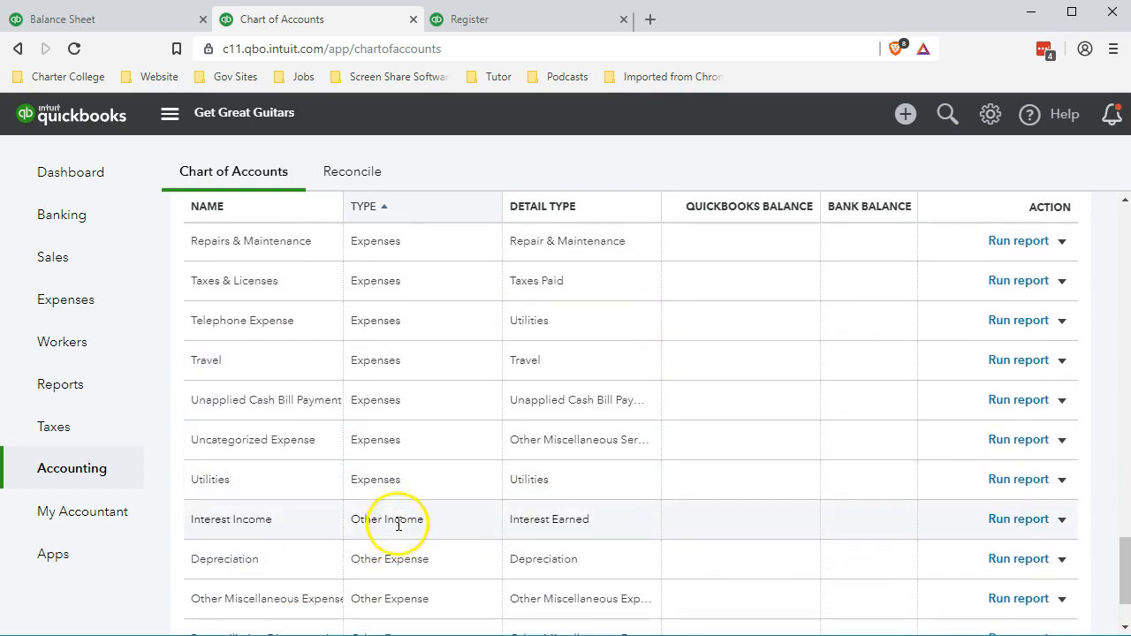
scroll(367, 523, down, 2)
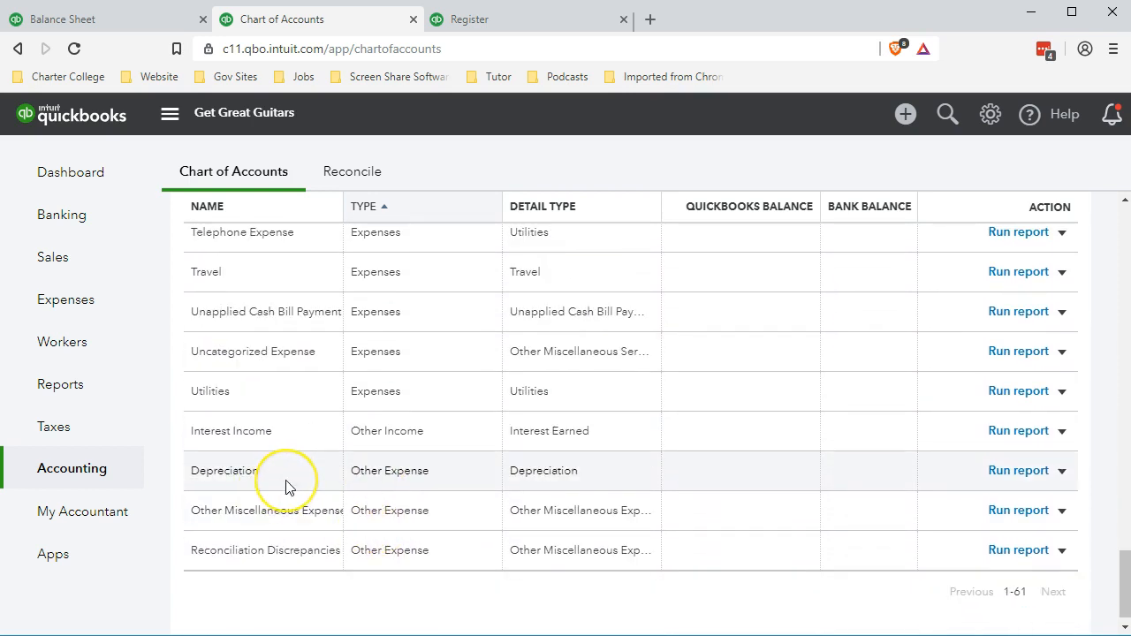
click(477, 490)
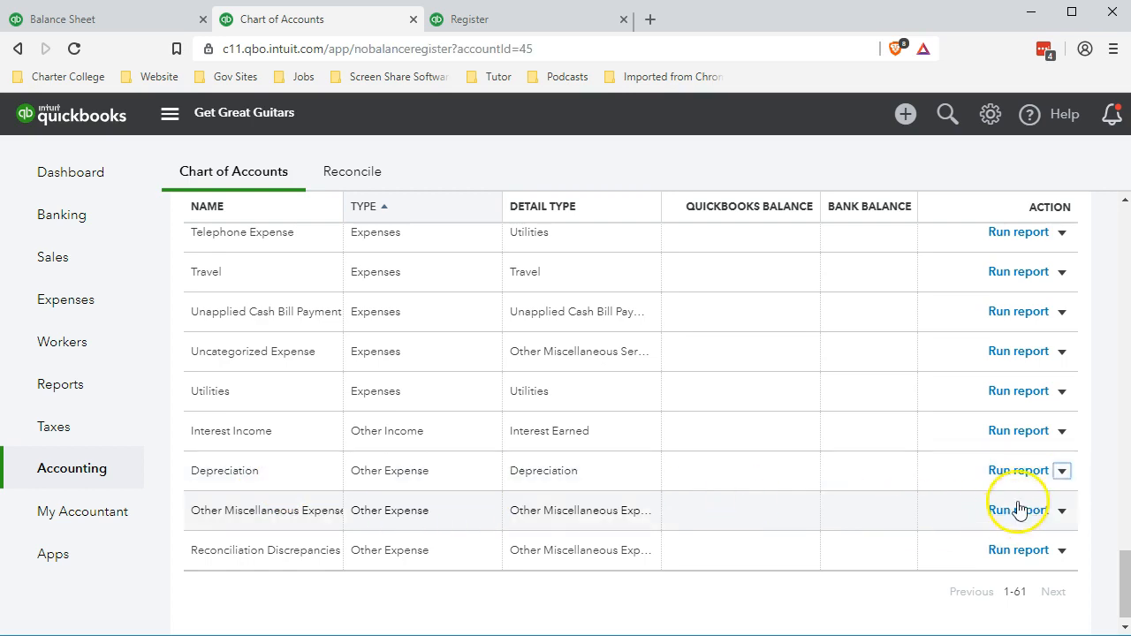
click(1062, 471)
click(1034, 499)
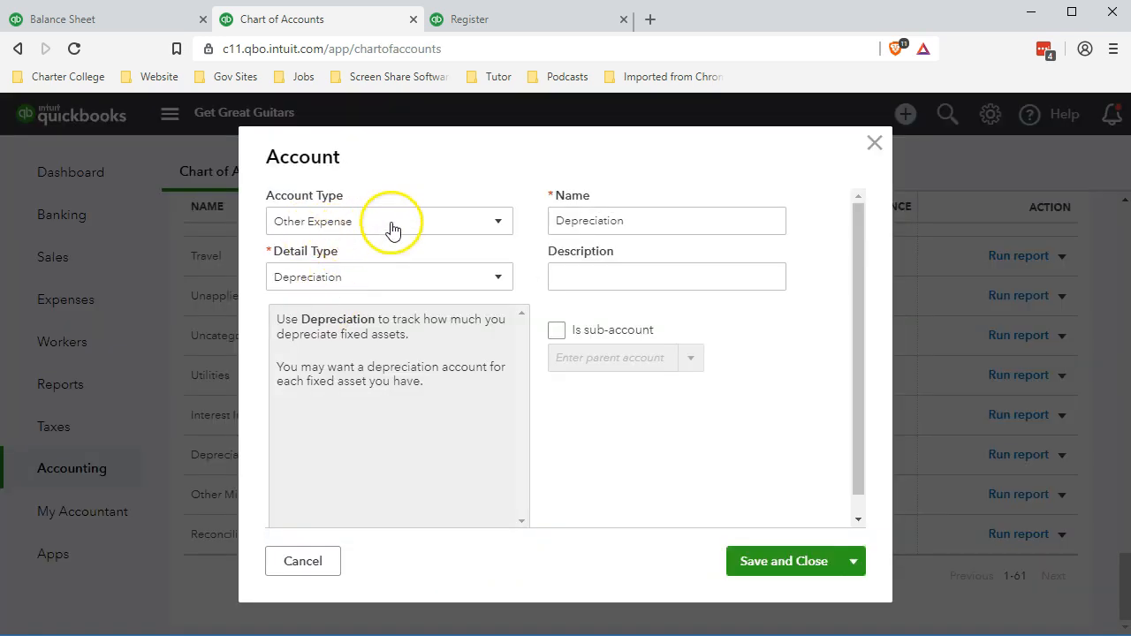
click(499, 223)
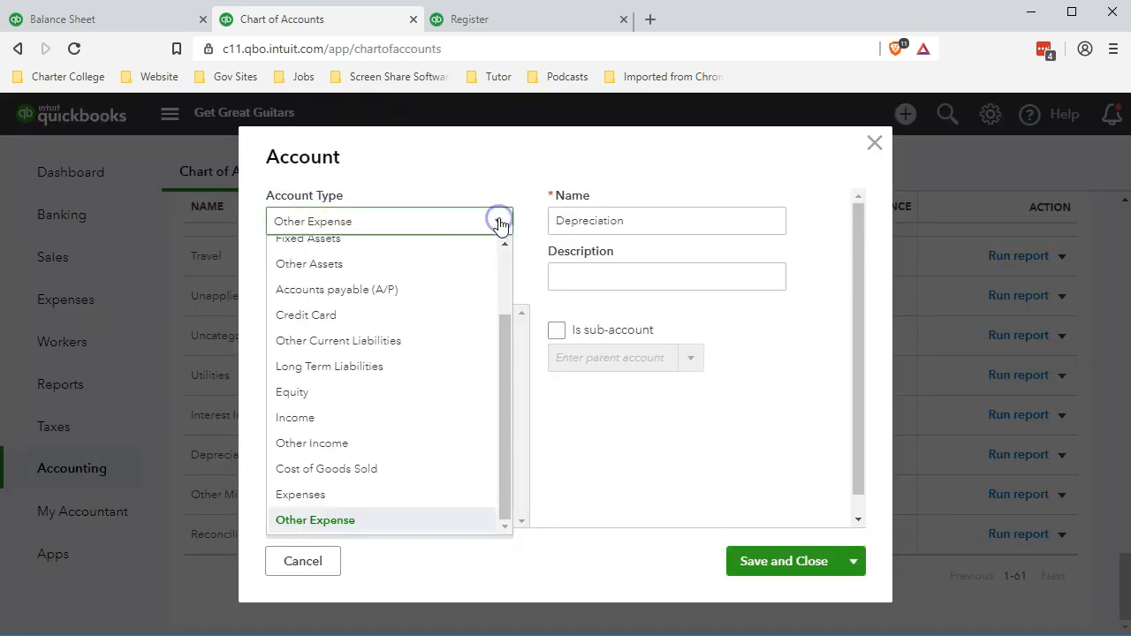
click(330, 494)
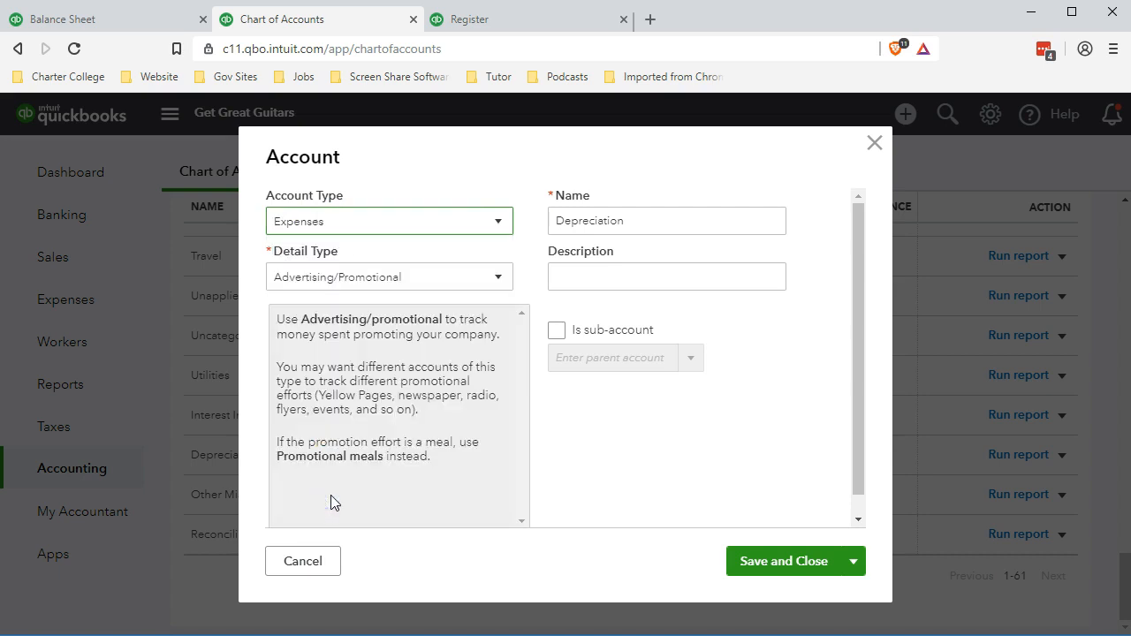
click(757, 562)
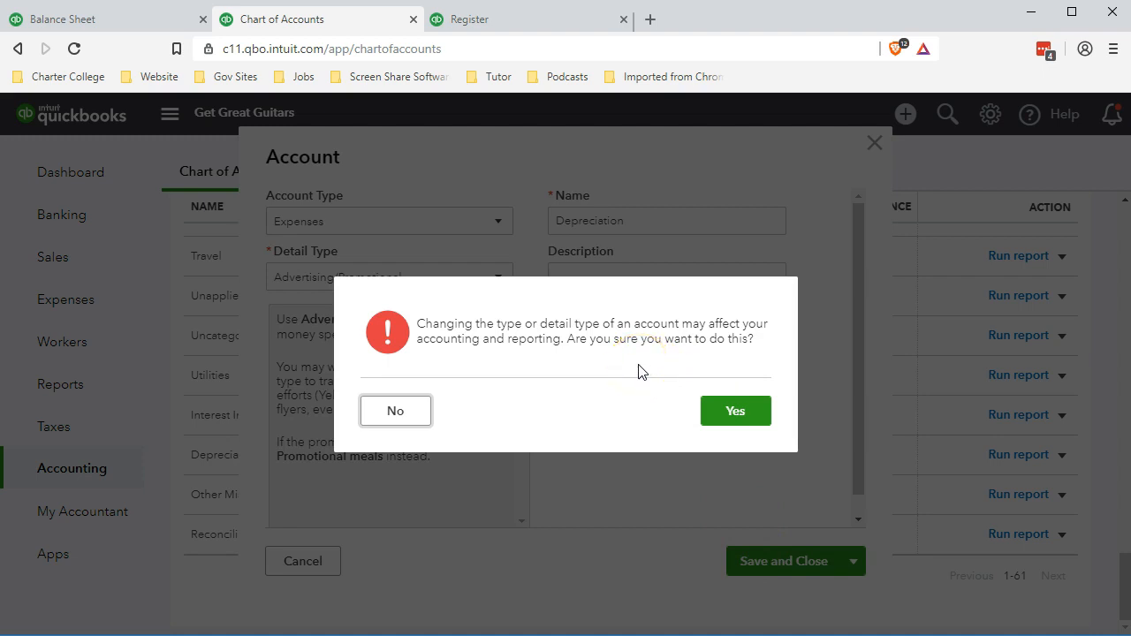
click(727, 415)
Step: Change the Other Miscellaneous Expense account's type to Expenses, then save and accept the change
scroll(730, 418, down, 10)
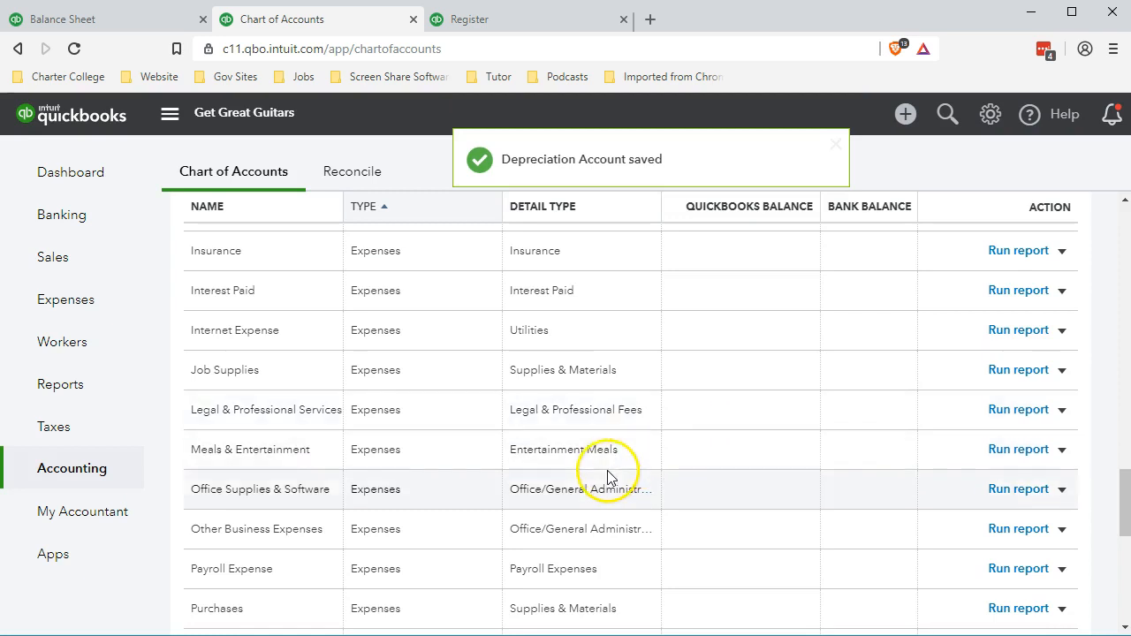
scroll(608, 477, down, 5)
scroll(604, 477, down, 1)
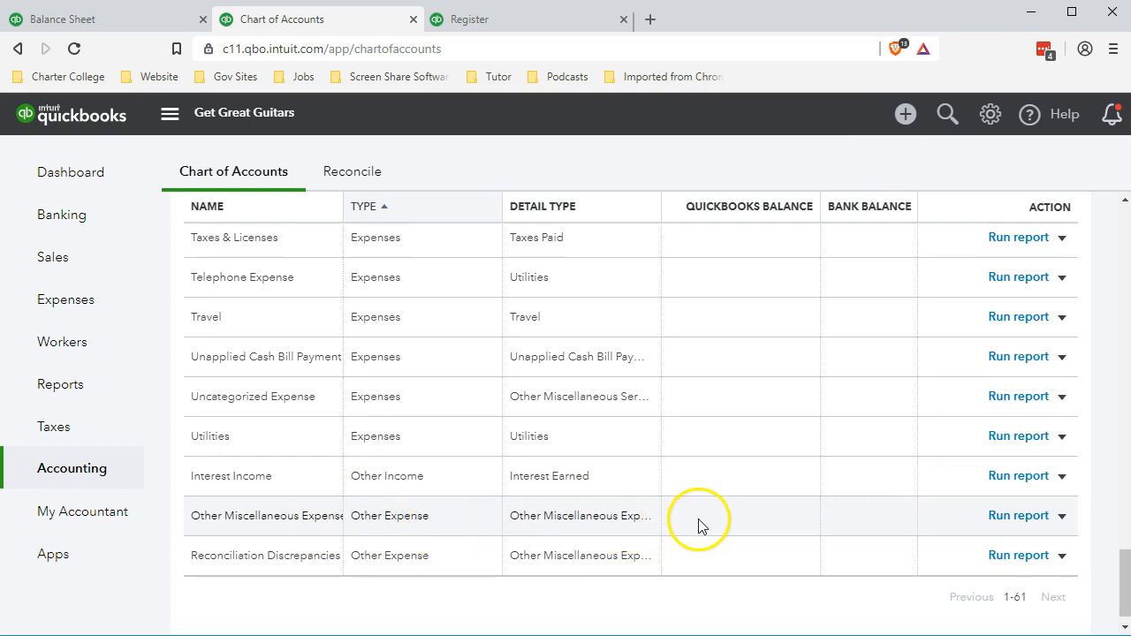
click(1062, 517)
click(949, 541)
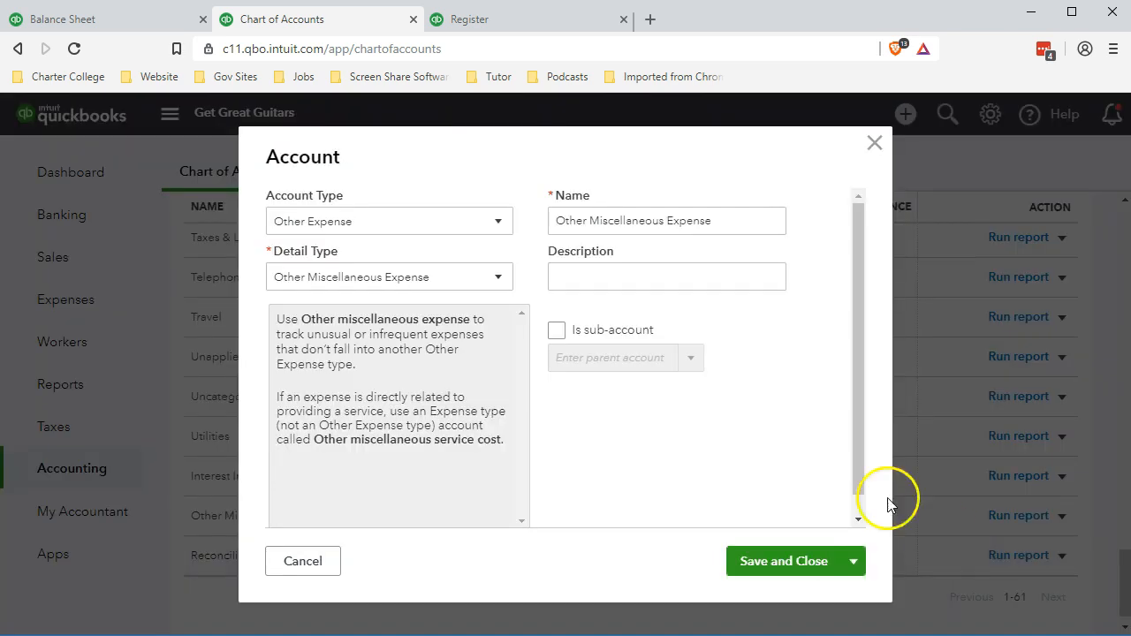
click(498, 223)
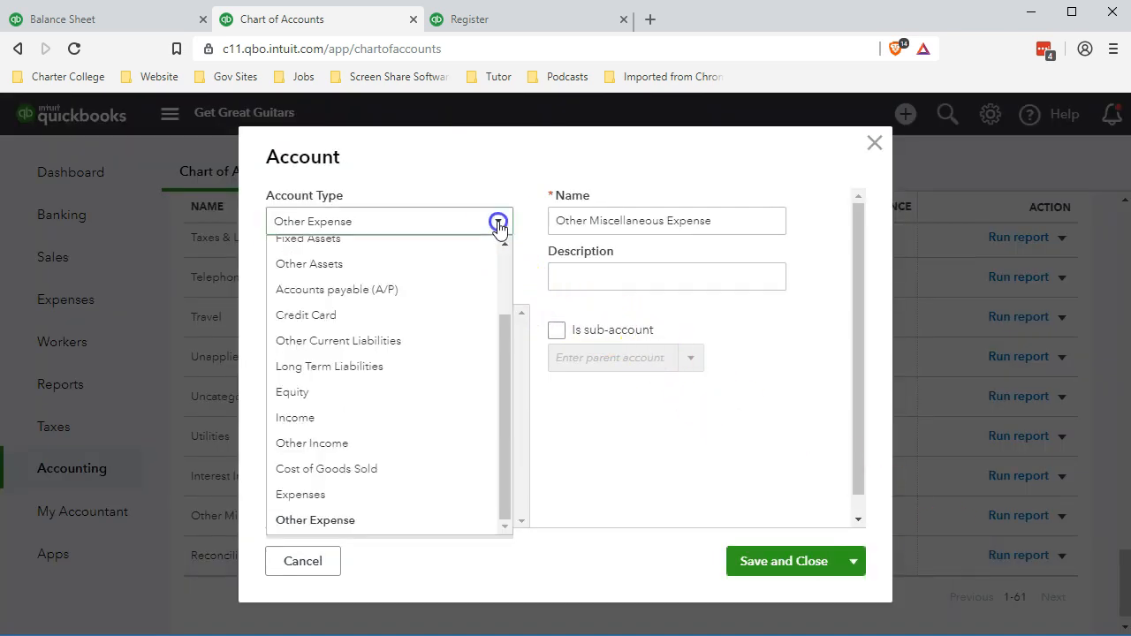
click(416, 494)
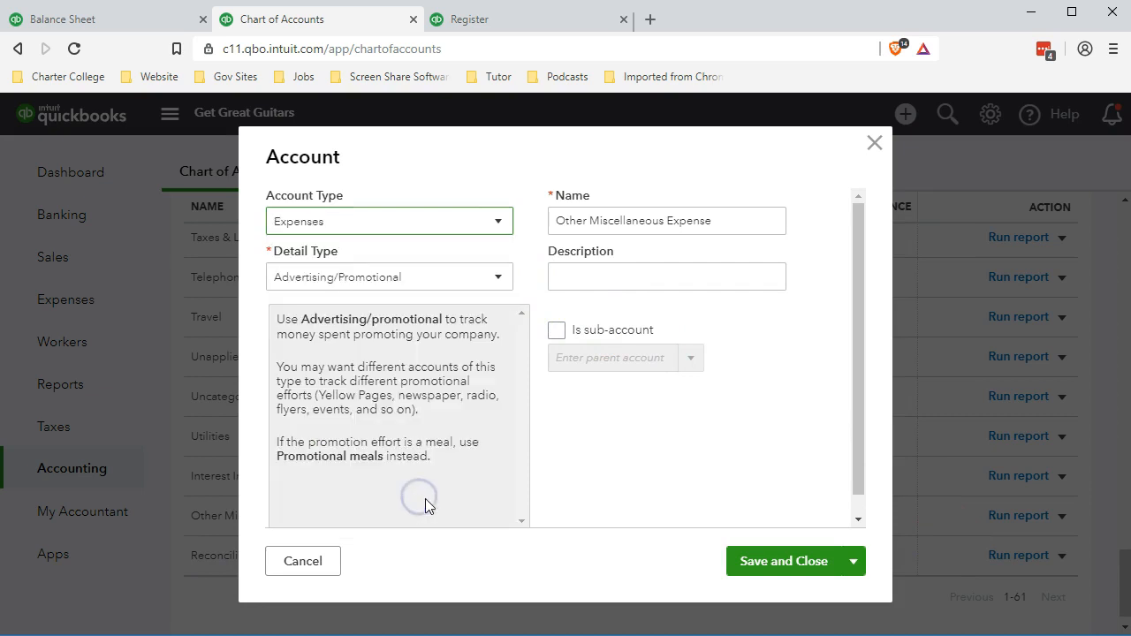
click(786, 560)
click(752, 420)
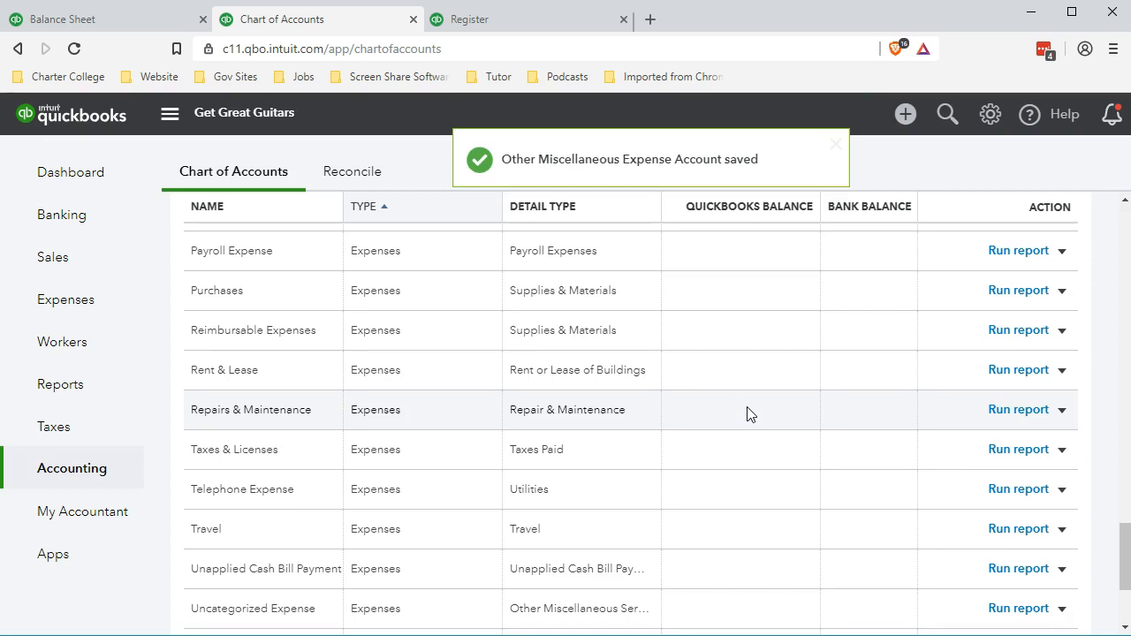
Step: Run the Profit and Loss report for 01/01/2019 to 02/28/2019
click(97, 388)
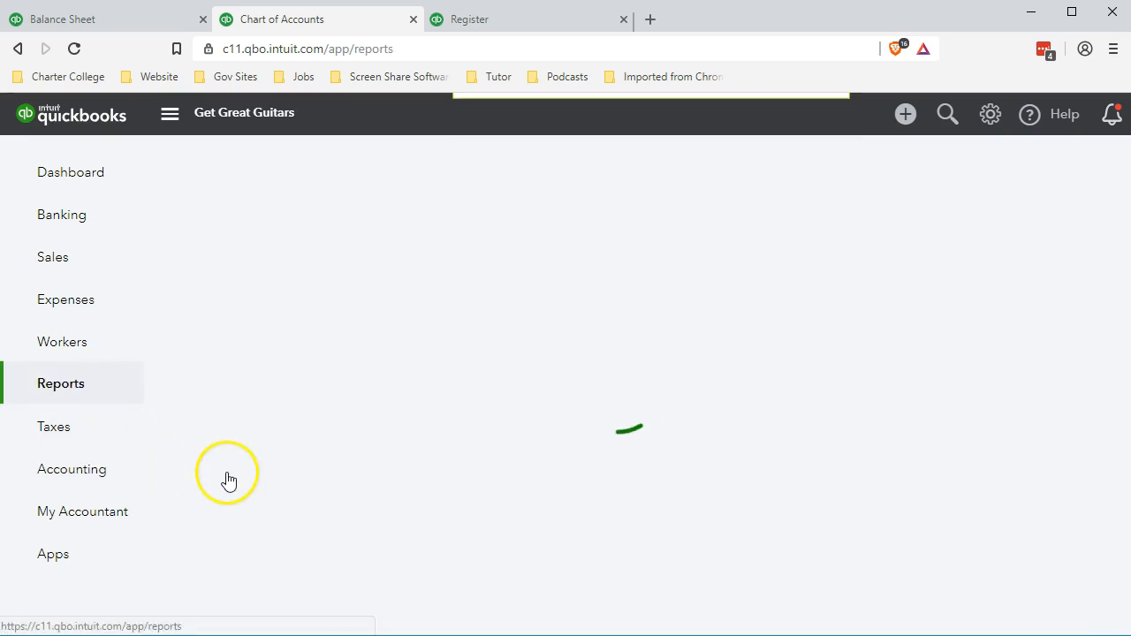
scroll(228, 480, down, 1)
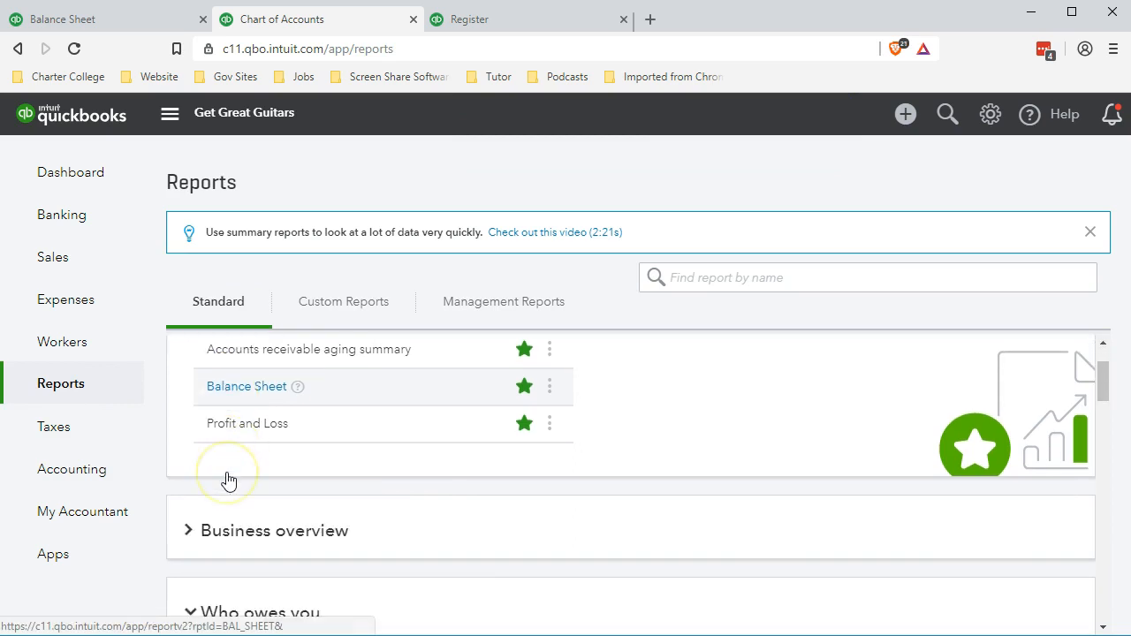
click(228, 427)
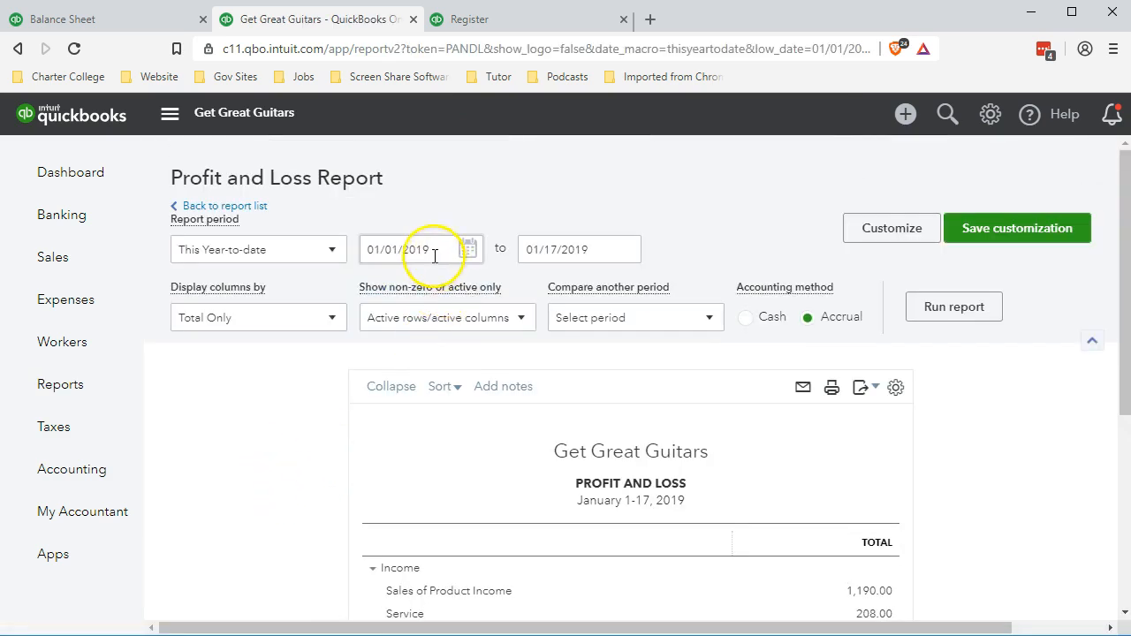
click(434, 251)
text(010119)
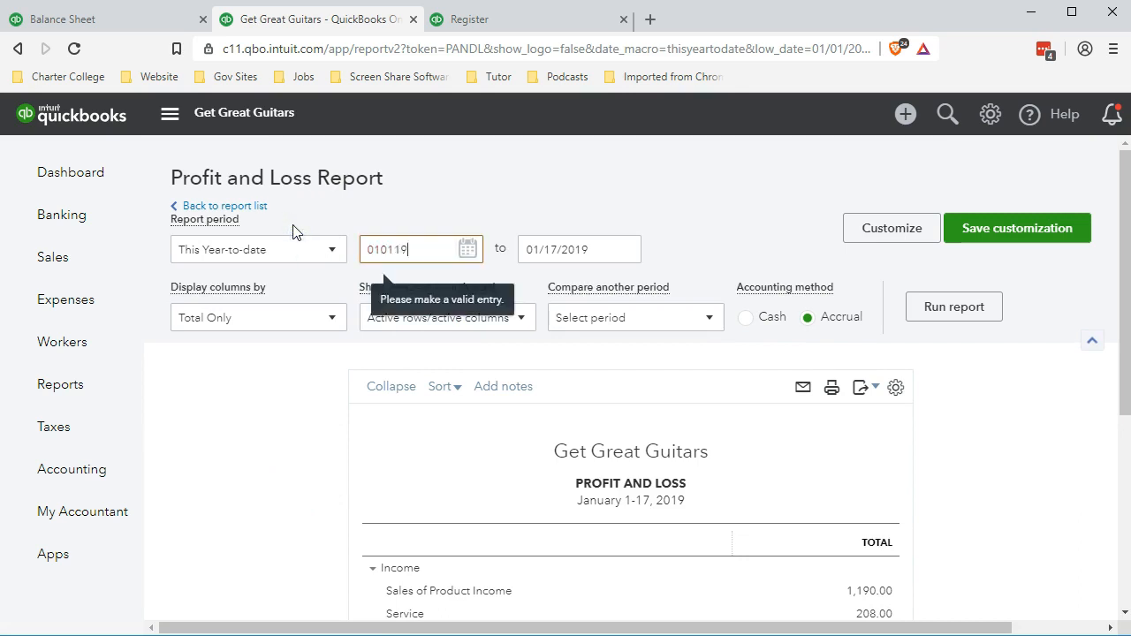
key(Tab)
text(02/28/201)
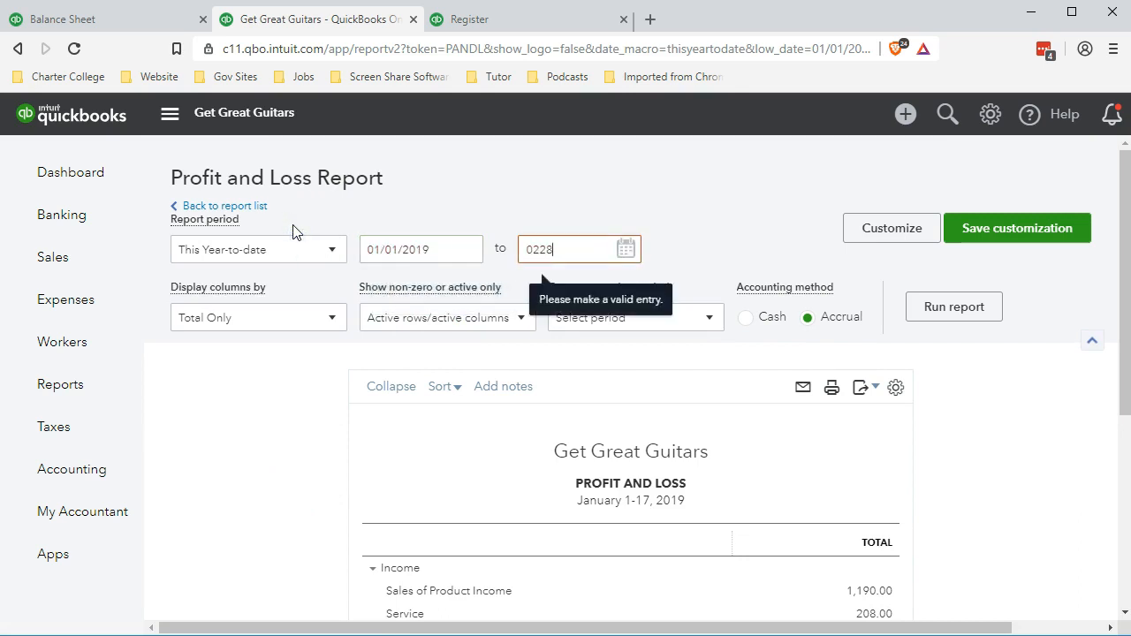
text(9)
key(Tab)
click(957, 314)
Step: Review the Expenses section, including Depreciation and Other Miscellaneous Expense, along with net operating income and net income in the Profit and Loss report
scroll(311, 492, down, 3)
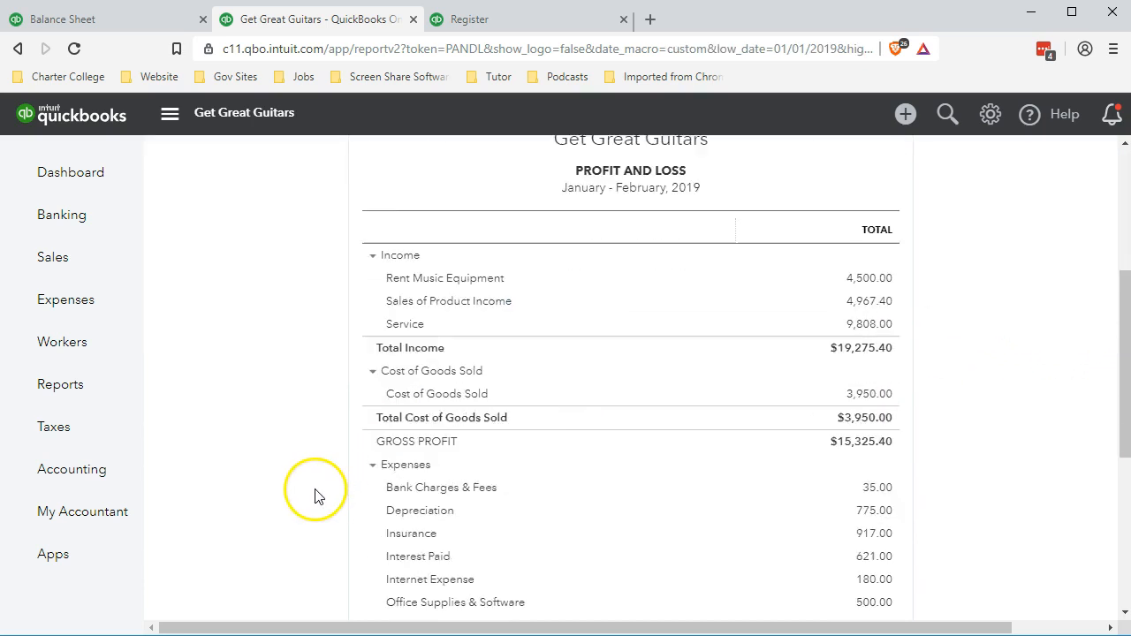
scroll(309, 492, down, 2)
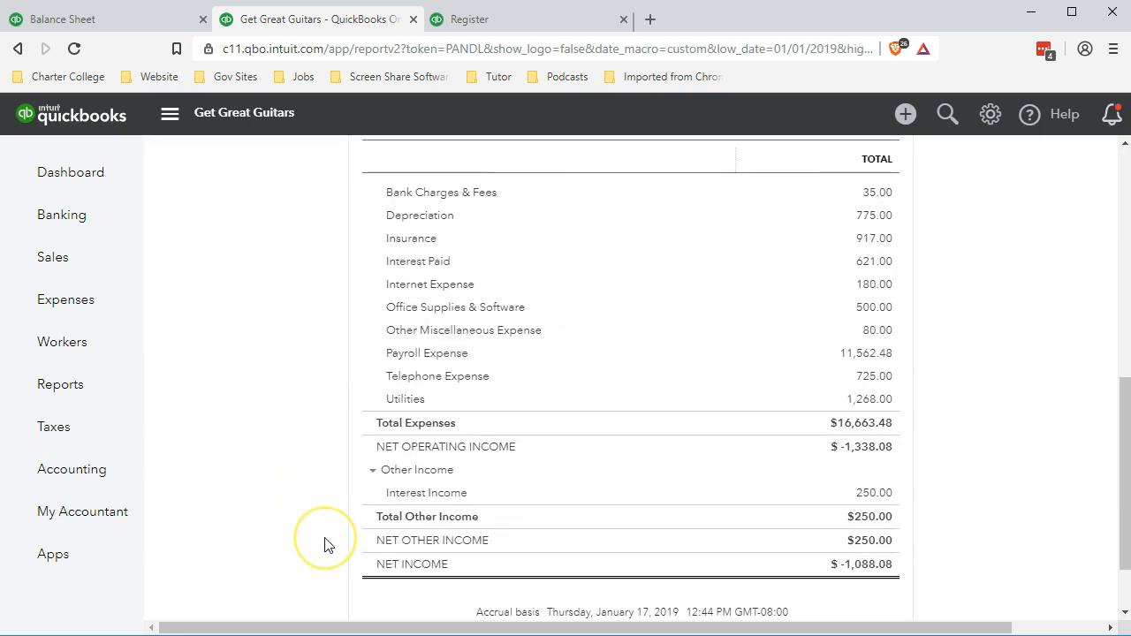
scroll(325, 546, up, 2)
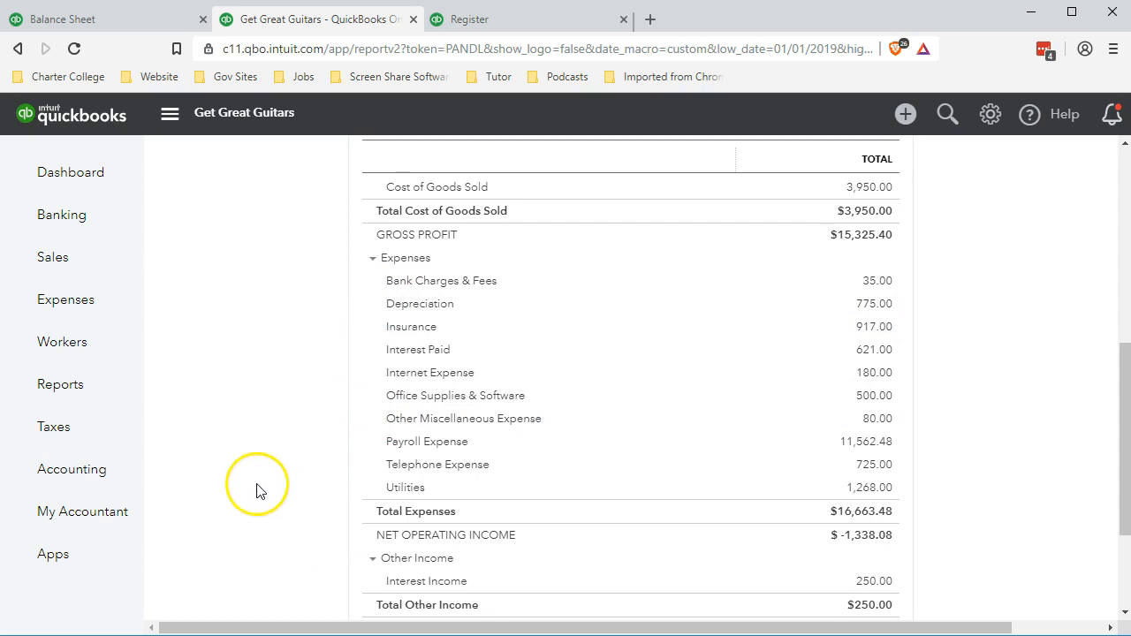
scroll(258, 490, down, 2)
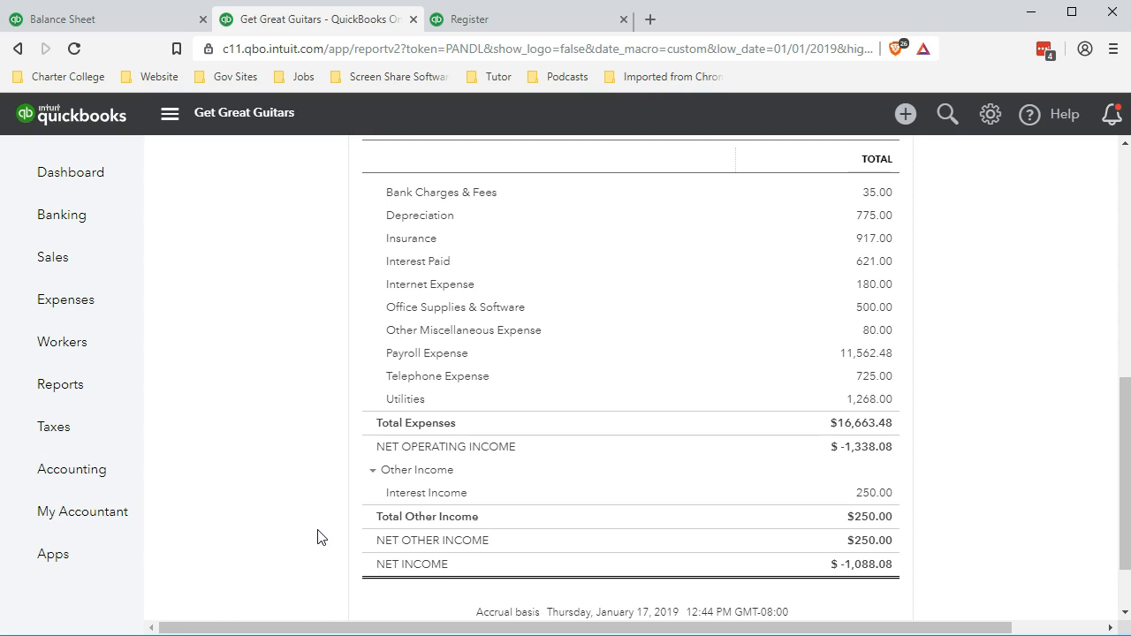
click(351, 447)
scroll(248, 332, up, 1)
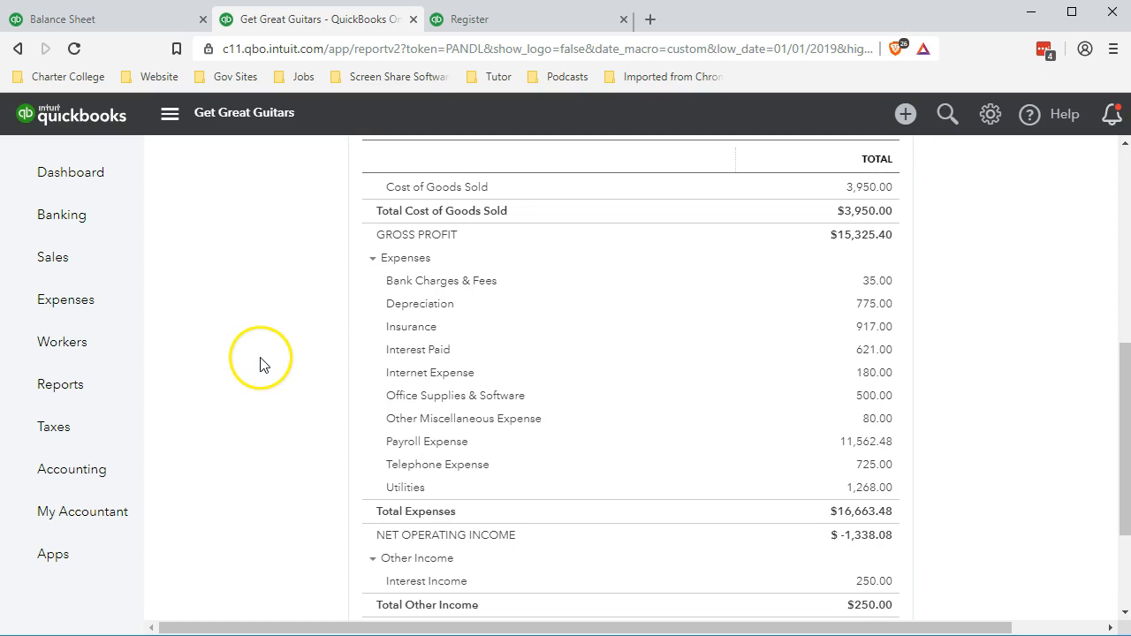